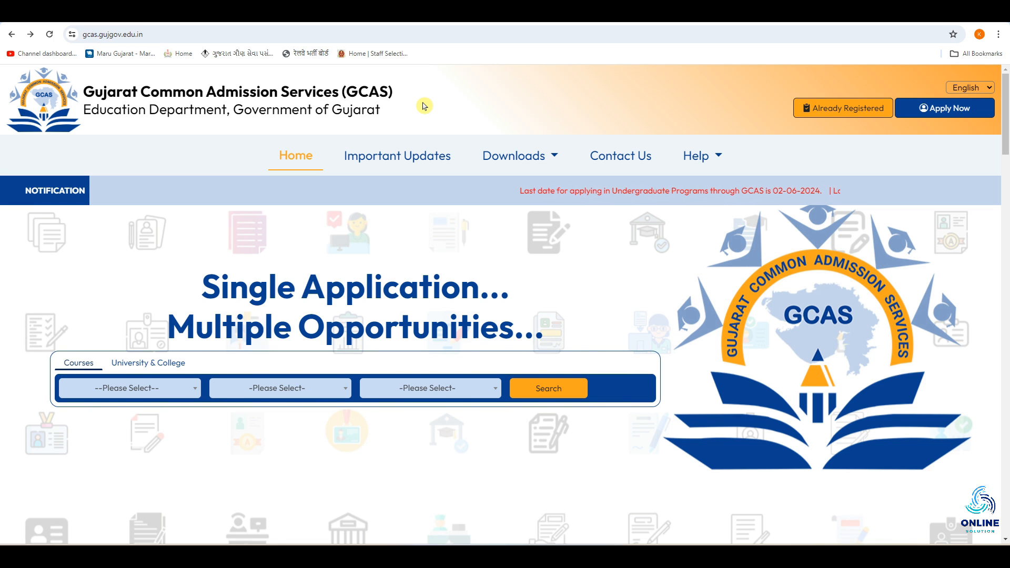
# Step: Search Google for gcas and open the official GCAS admission website
pyautogui.hotkey('ctrl', 't')
pyautogui.click(433, 226)
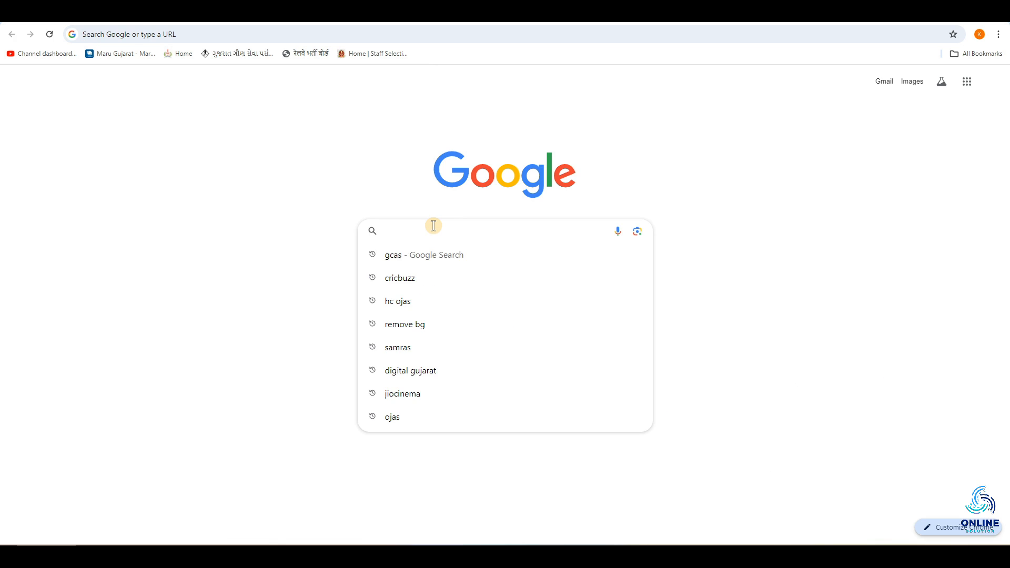
pyautogui.press('Down')
pyautogui.press('Return')
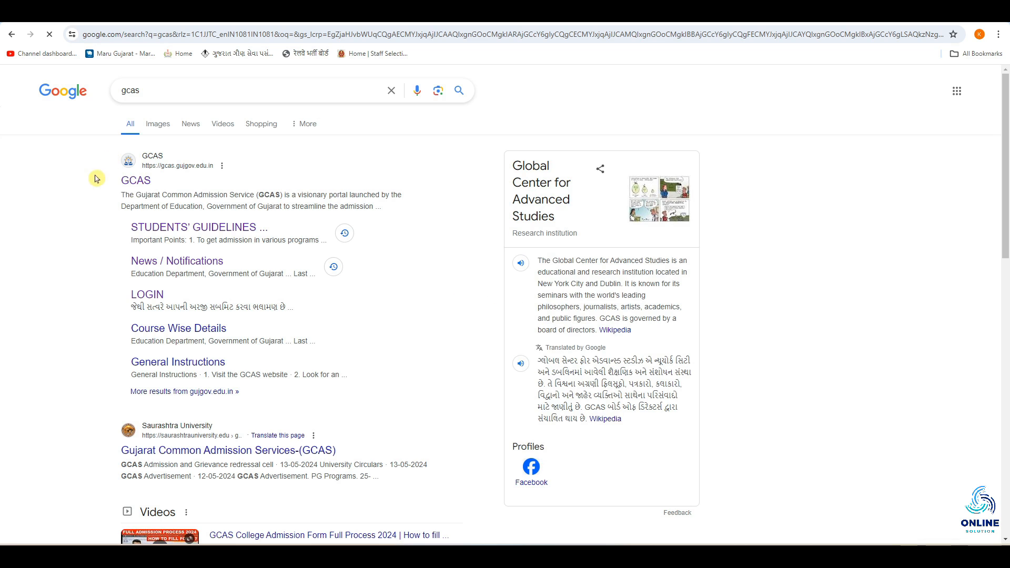
pyautogui.click(152, 184)
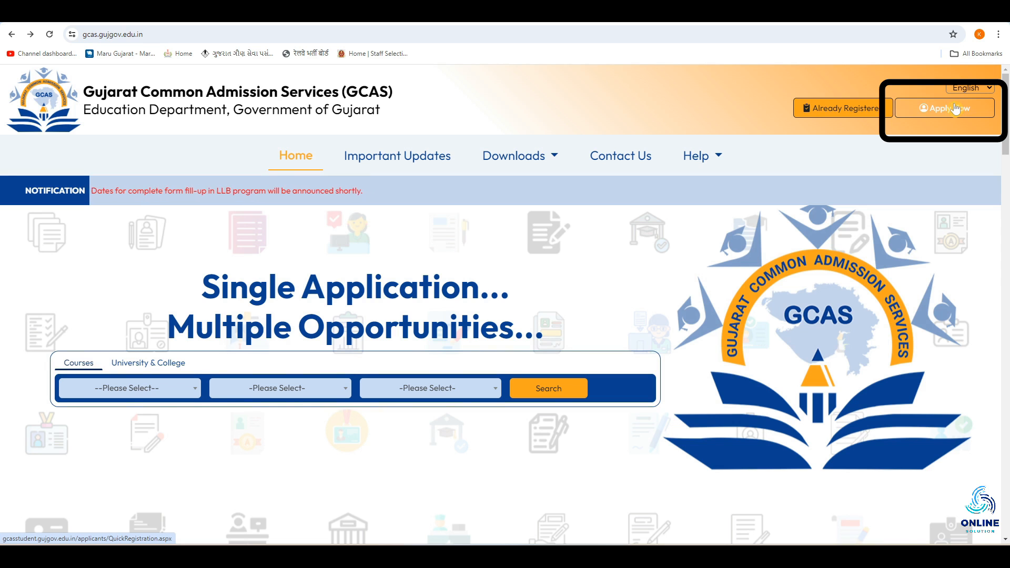
# Step: Open the new registration form and set Course Type to PG EXTERNAL (EXCEPT Dr. Babasaheb Ambedkar Open University)
pyautogui.click(946, 116)
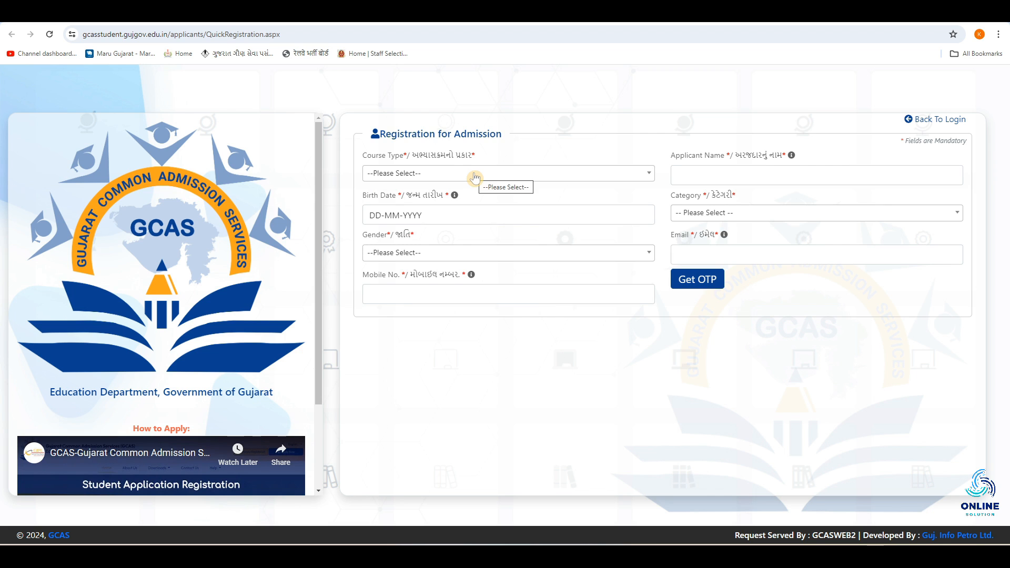
pyautogui.click(472, 174)
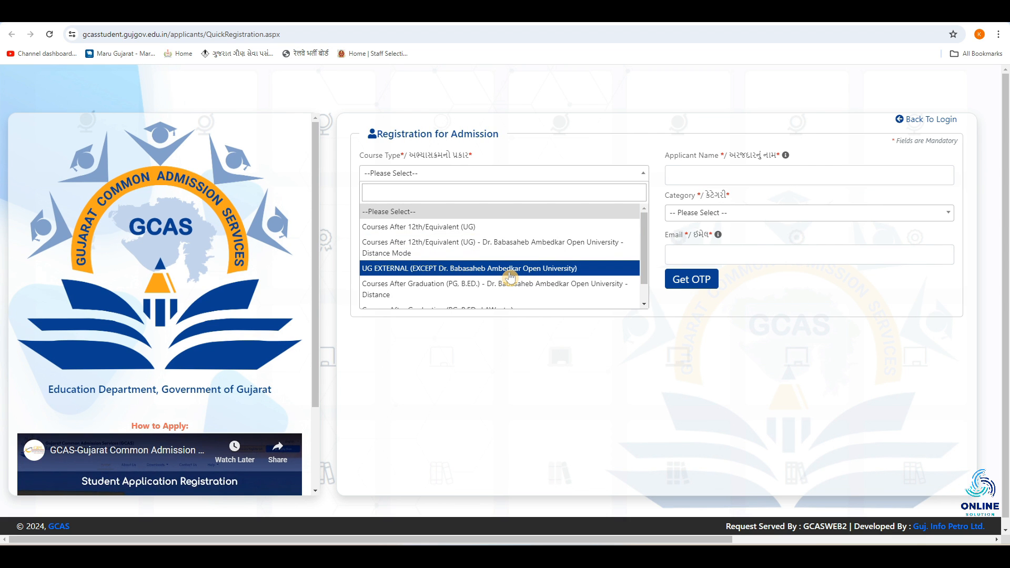
pyautogui.scroll(-1, 510, 276)
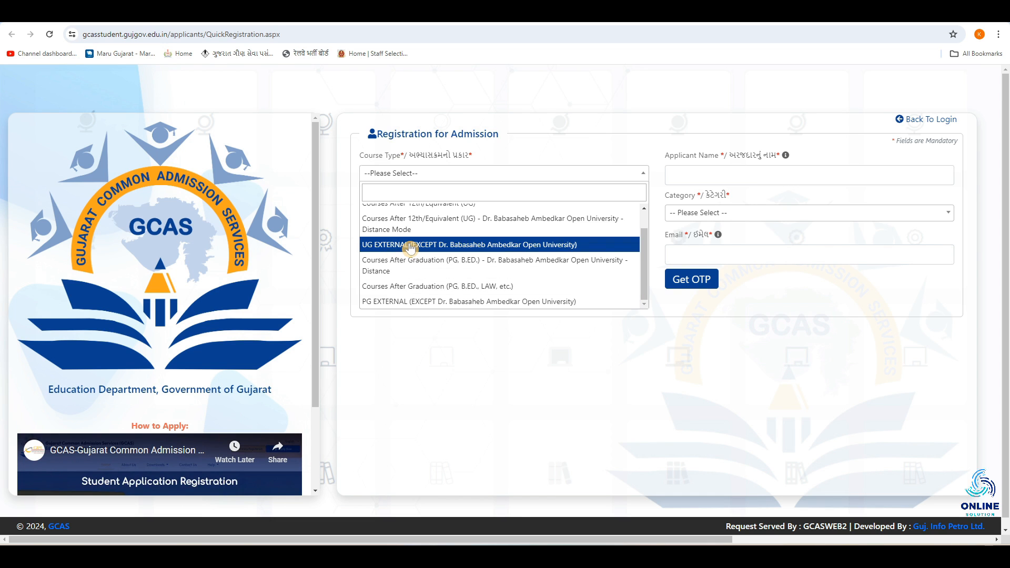
pyautogui.click(453, 301)
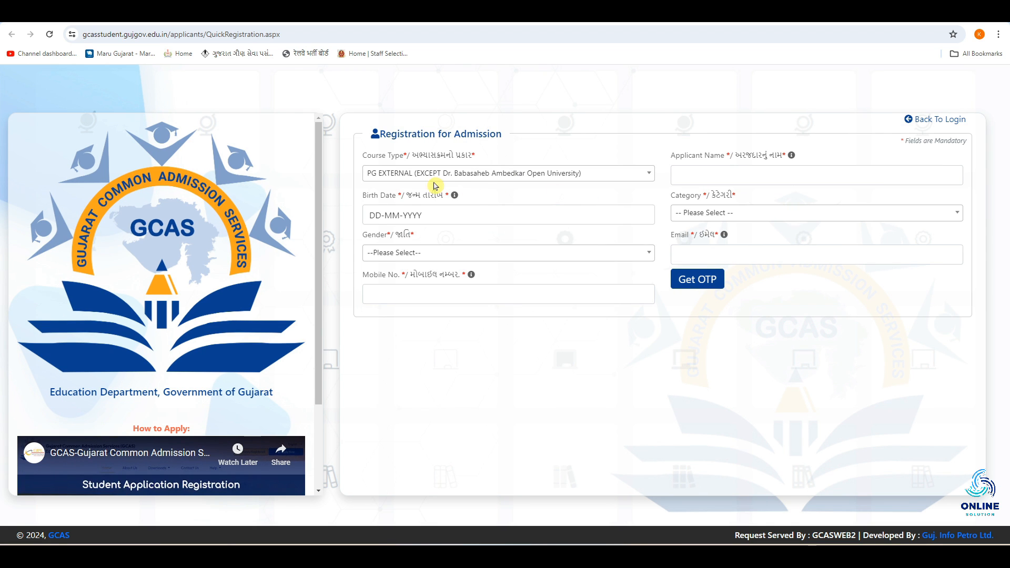
# Step: Fill in the applicant's name, birth date, gender Male, category SEBC (OBC), e-mail and mobile number, and request the OTP
pyautogui.click(677, 173)
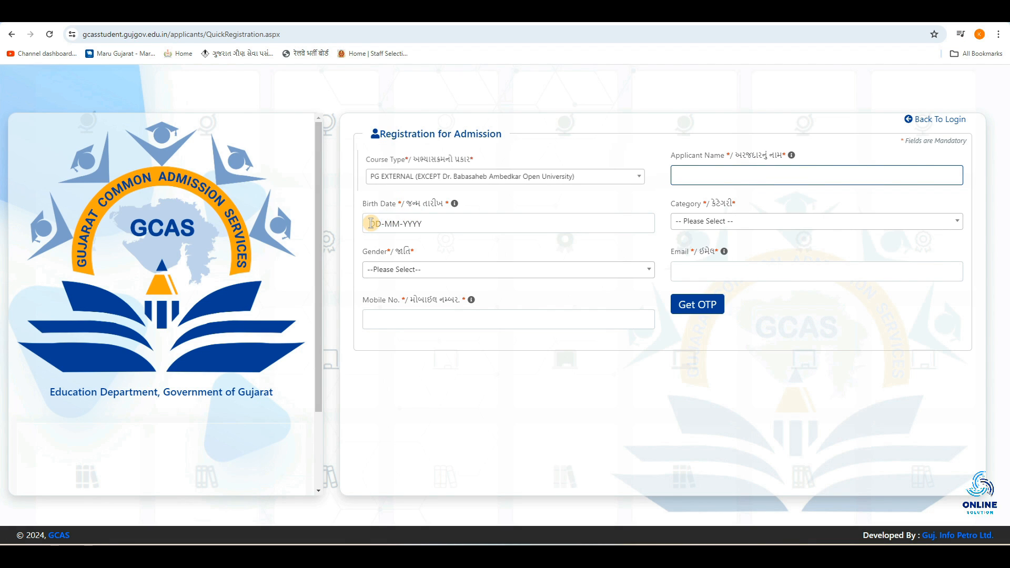
pyautogui.click(371, 223)
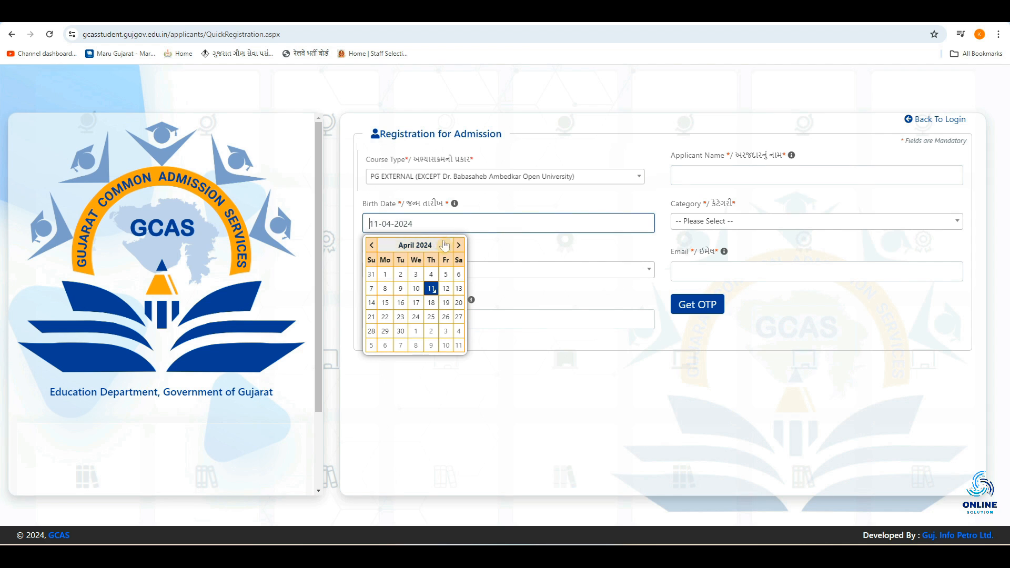
pyautogui.click(723, 227)
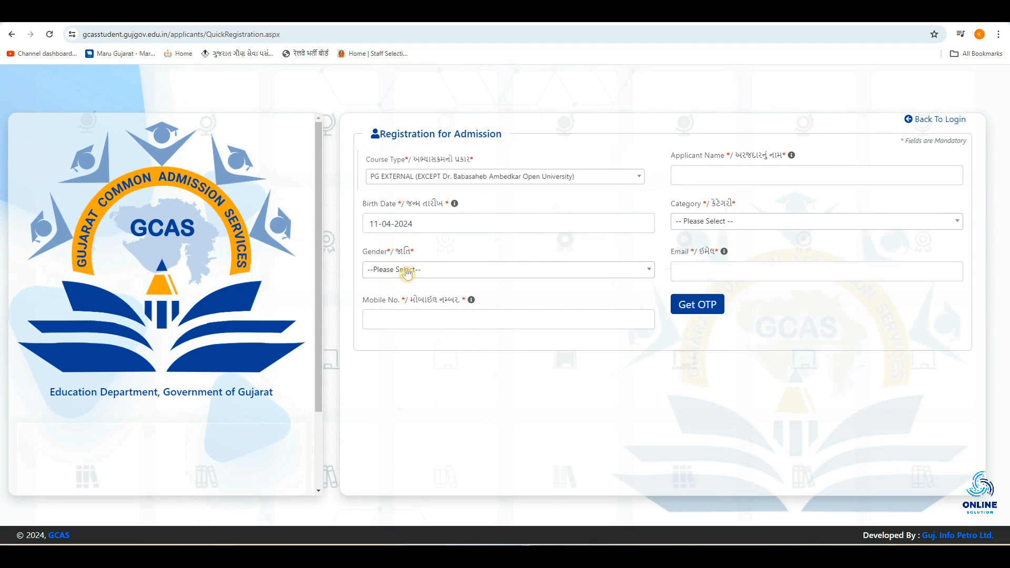
pyautogui.click(405, 273)
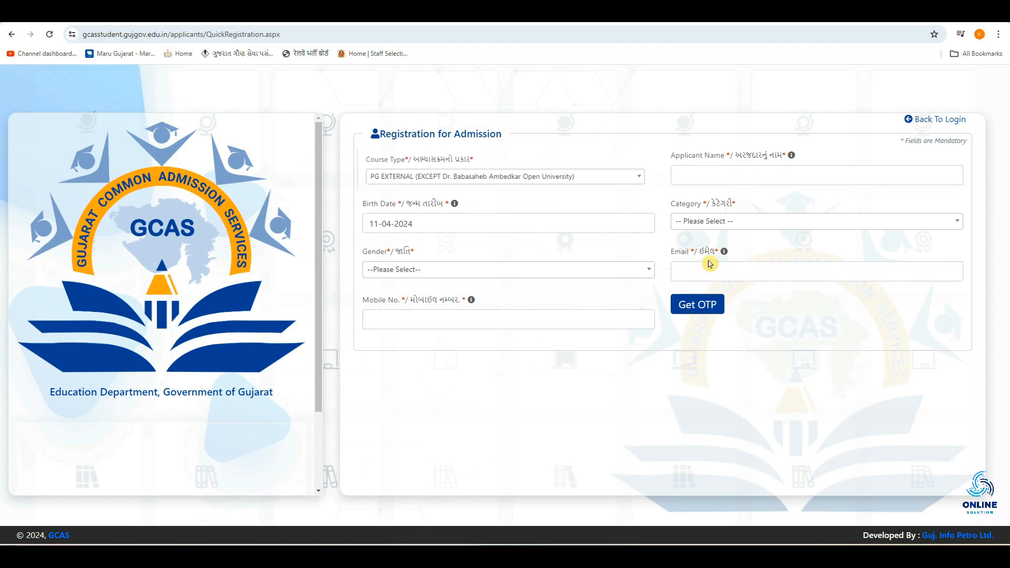
pyautogui.click(716, 271)
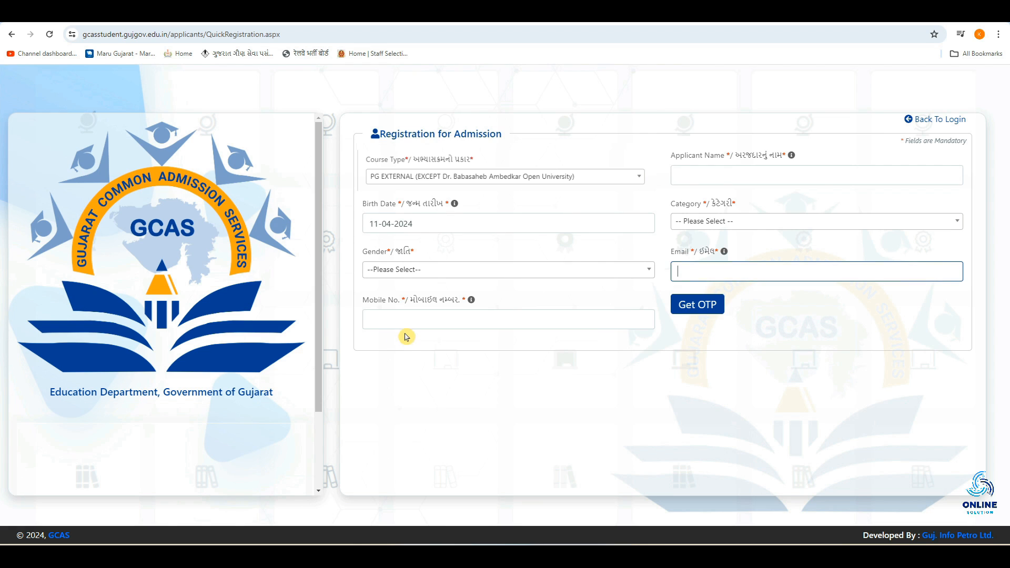
pyautogui.click(407, 337)
pyautogui.click(406, 327)
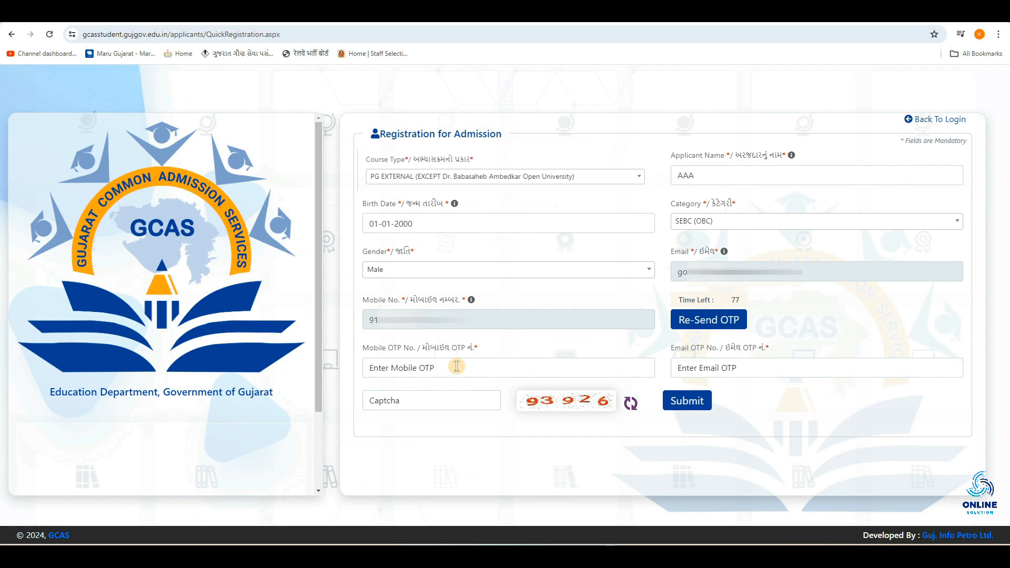
# Step: Enter the mobile OTP, e-mail OTP and captcha, submit the registration and close the success message
pyautogui.click(456, 368)
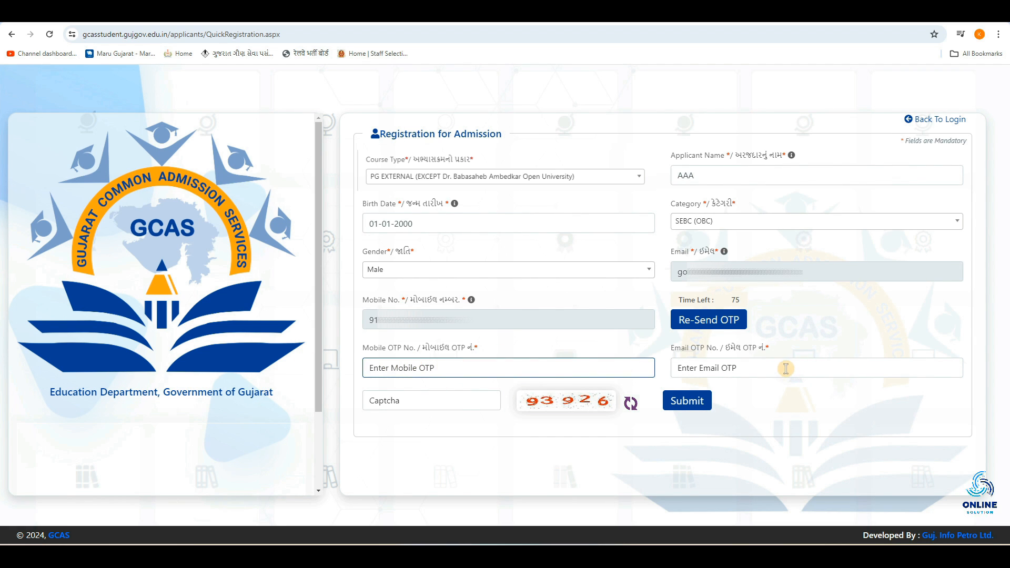
pyautogui.click(787, 369)
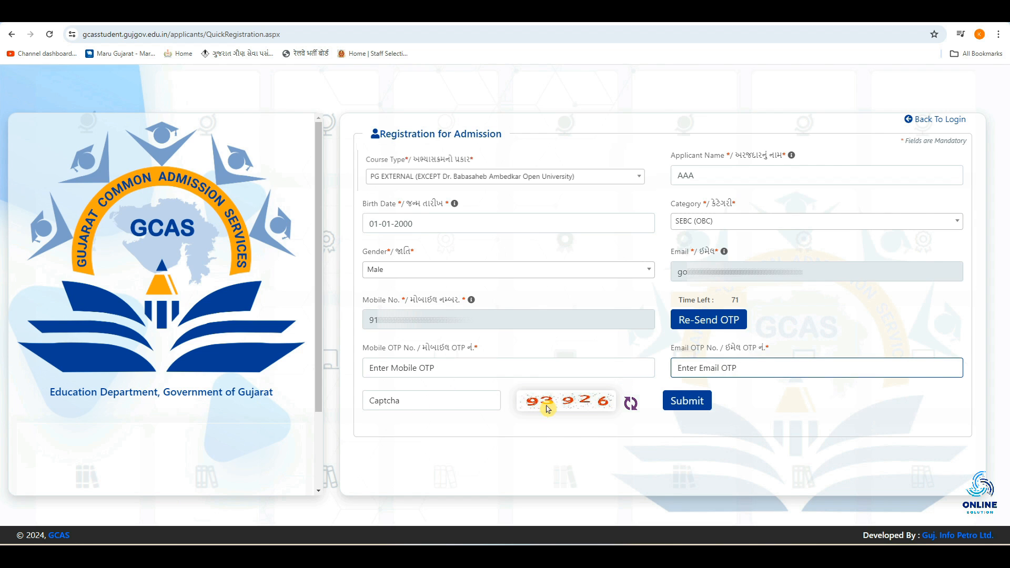
pyautogui.click(463, 400)
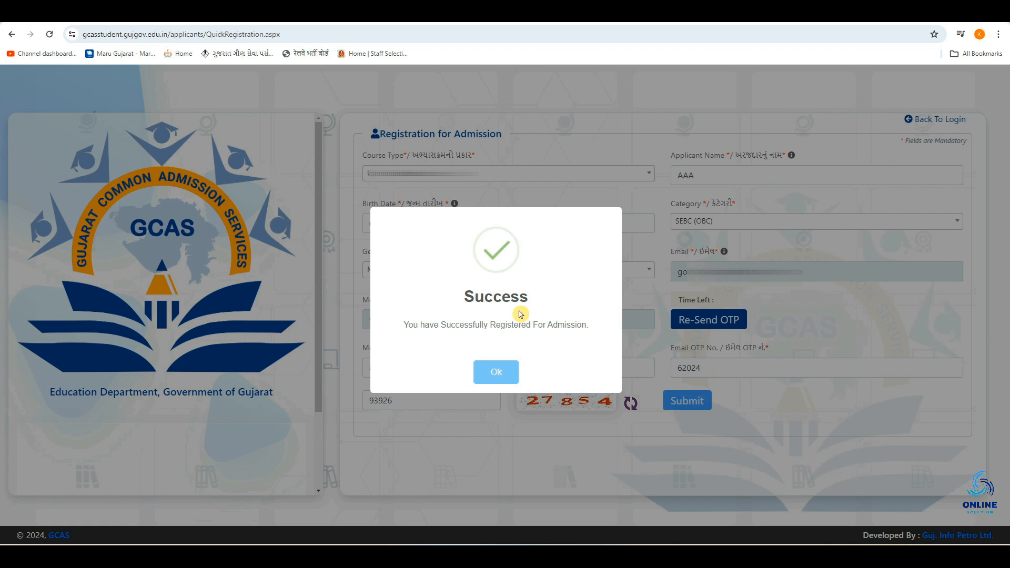
pyautogui.click(496, 375)
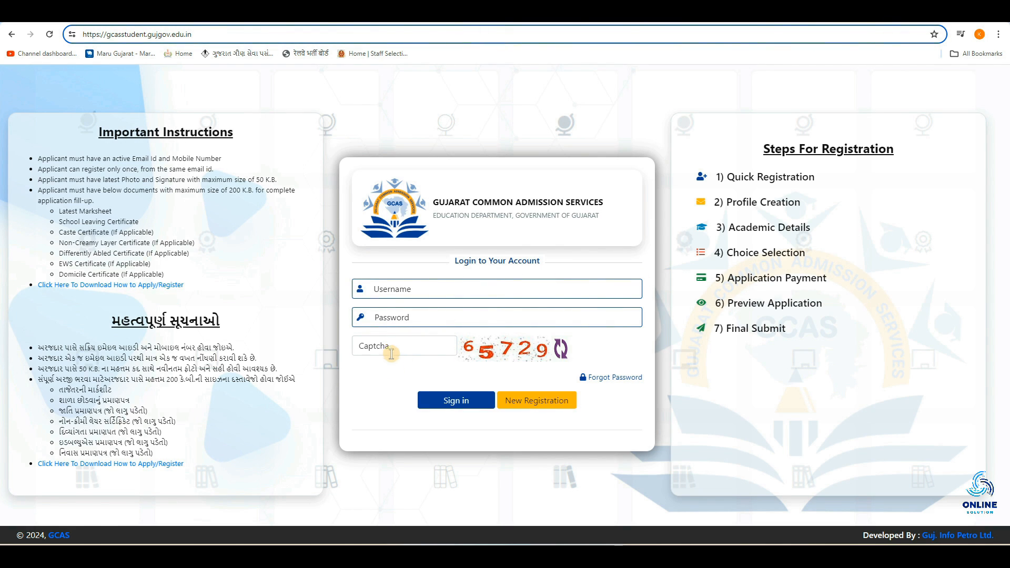
# Step: Sign in with the username, password and captcha, and open the Profile section of the application
pyautogui.click(444, 405)
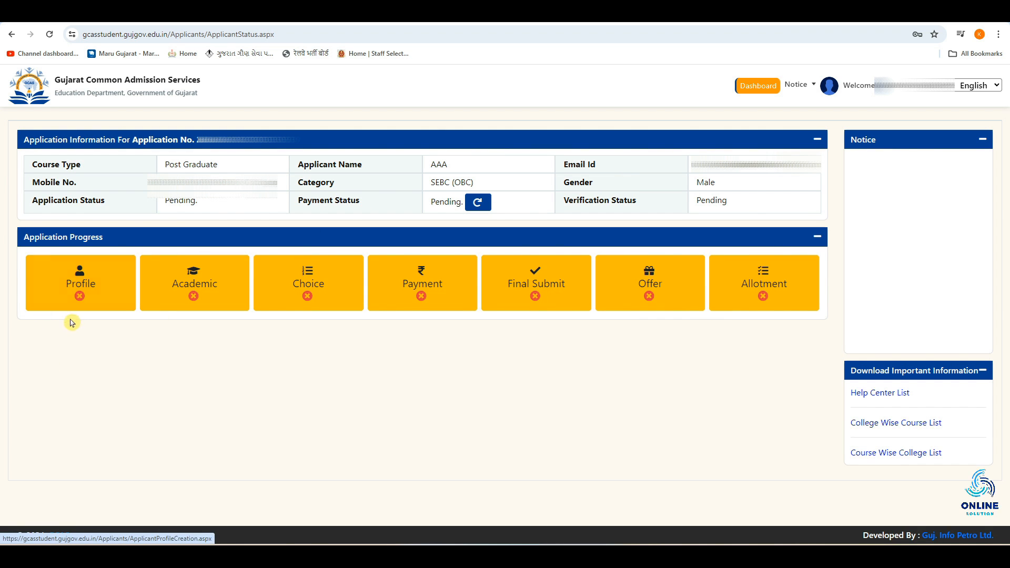
pyautogui.click(97, 293)
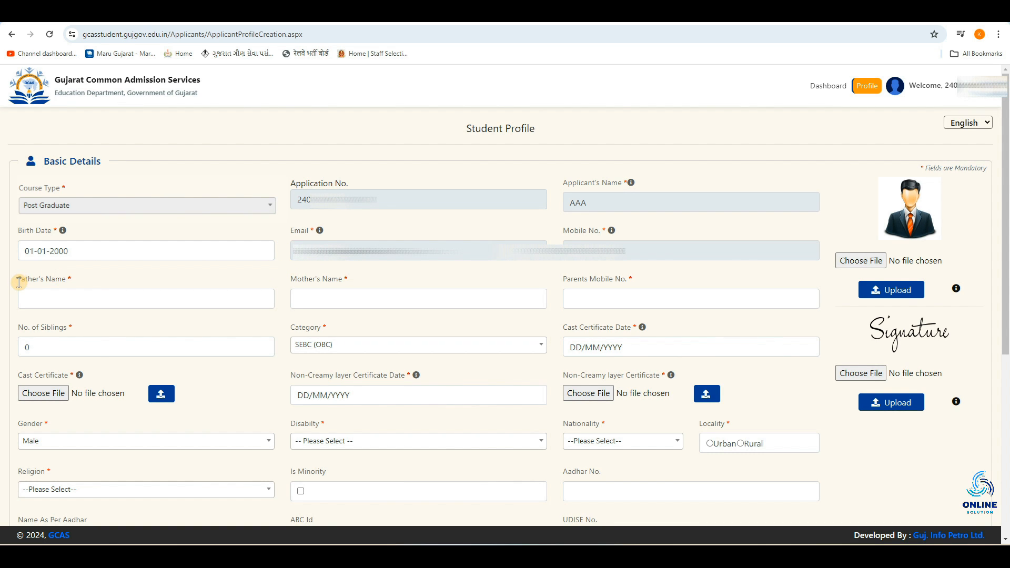
pyautogui.click(61, 298)
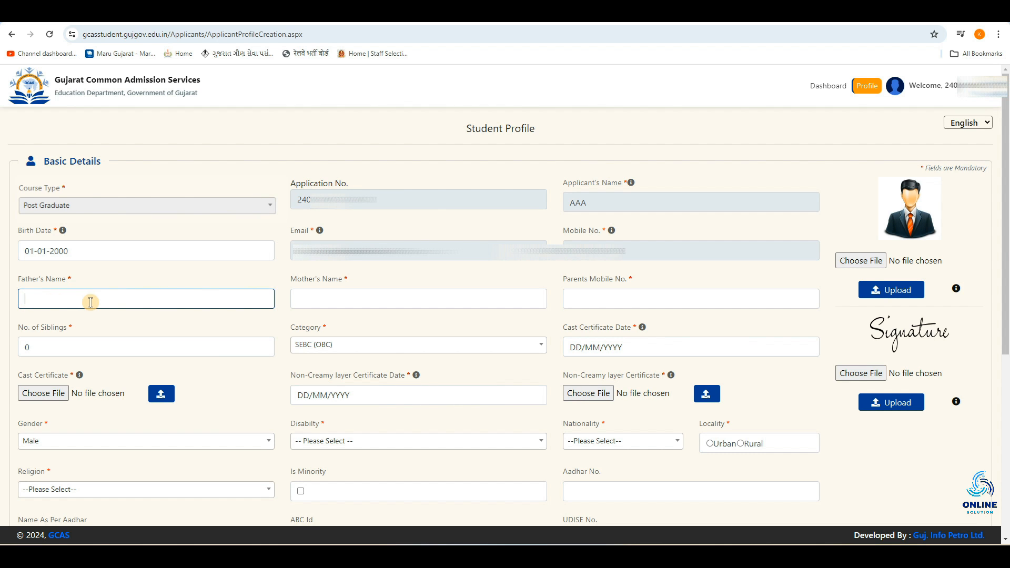
pyautogui.click(362, 294)
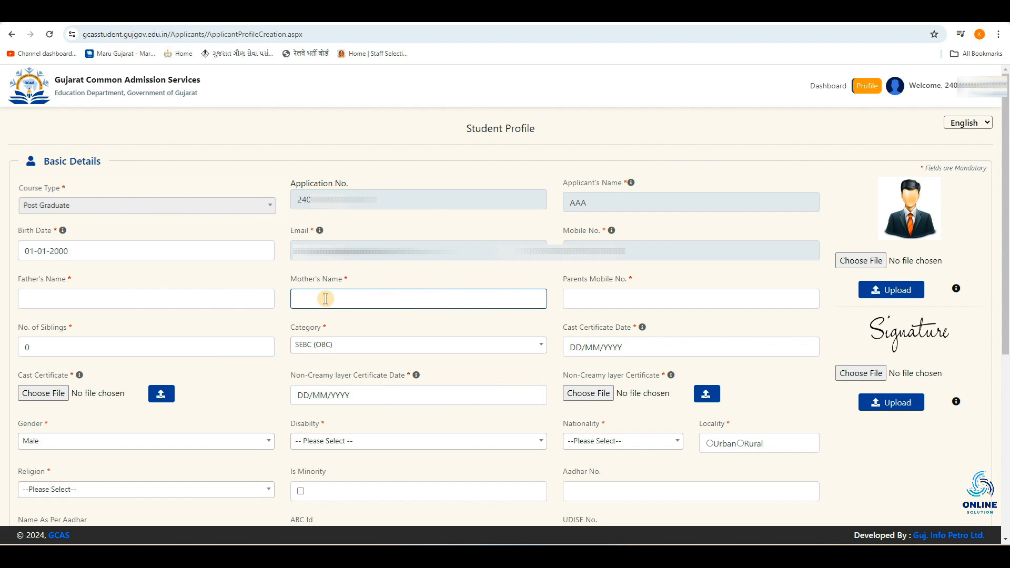
pyautogui.click(608, 301)
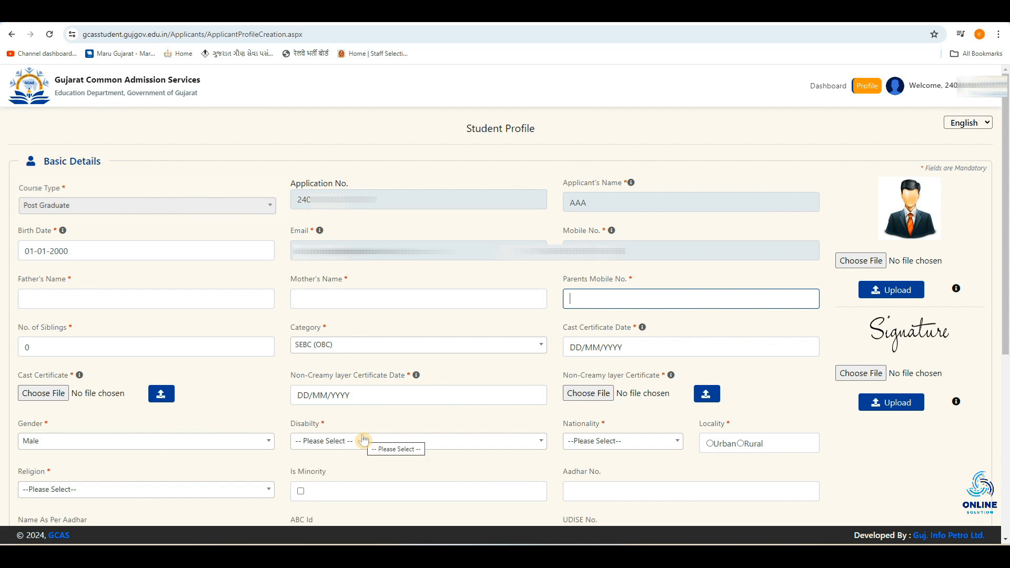
# Step: Set Disability to None and Nationality to Indian in the student profile
pyautogui.scroll(-2, 364, 440)
pyautogui.click(334, 336)
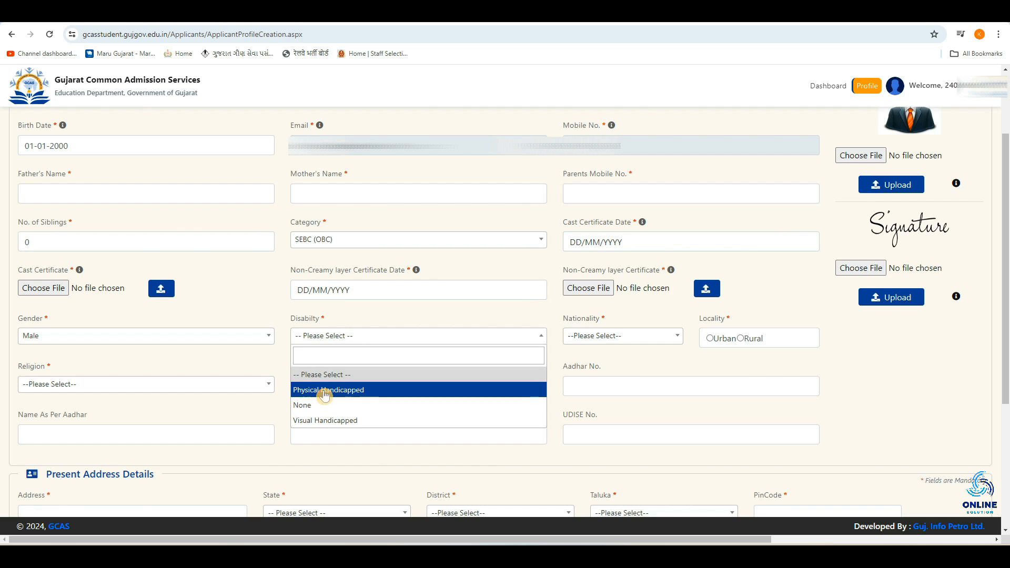
pyautogui.click(378, 409)
pyautogui.click(632, 336)
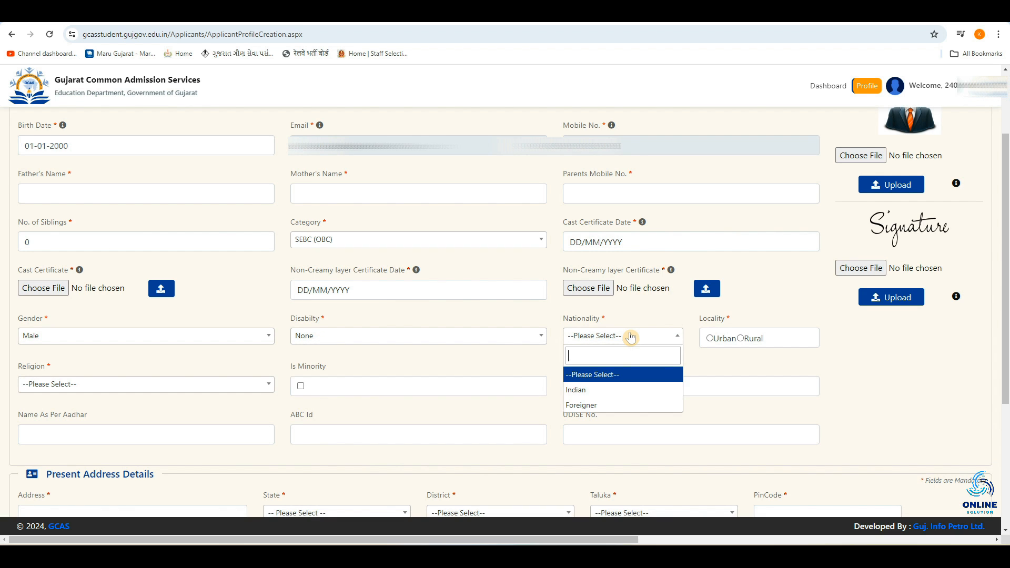
pyautogui.click(621, 393)
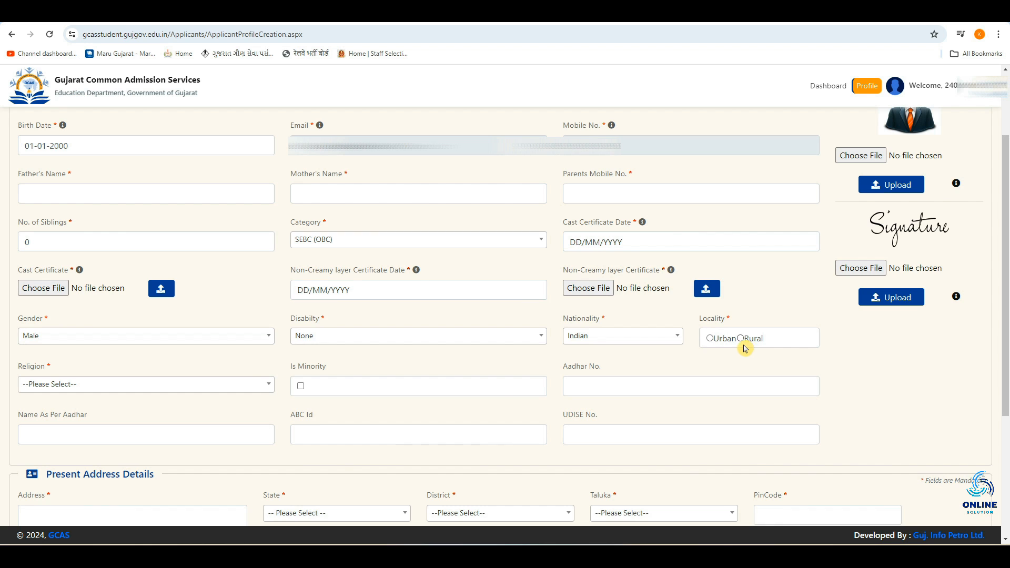
# Step: Set Locality to Urban and Religion to HINDU
pyautogui.click(710, 338)
pyautogui.click(97, 387)
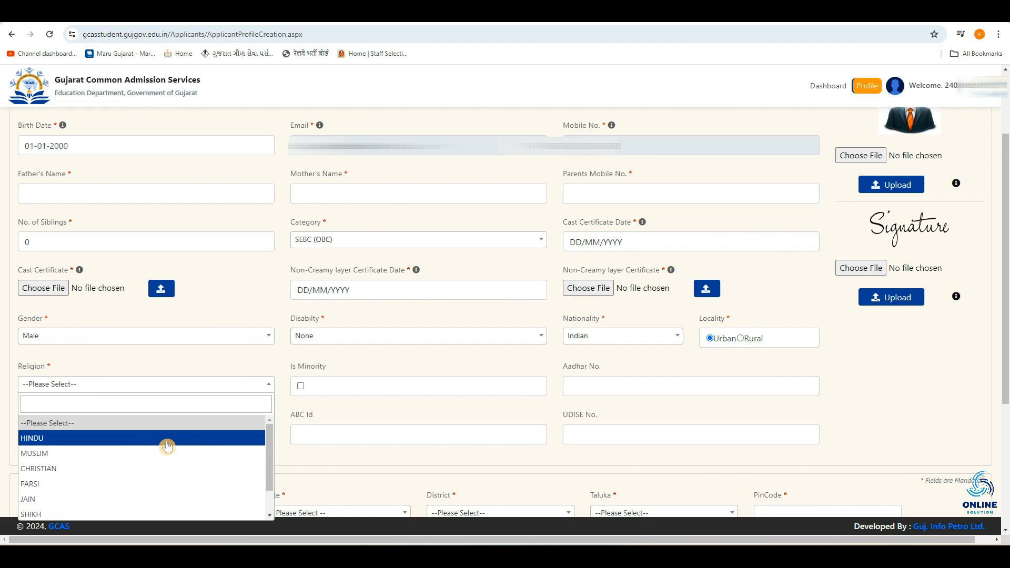
pyautogui.click(146, 440)
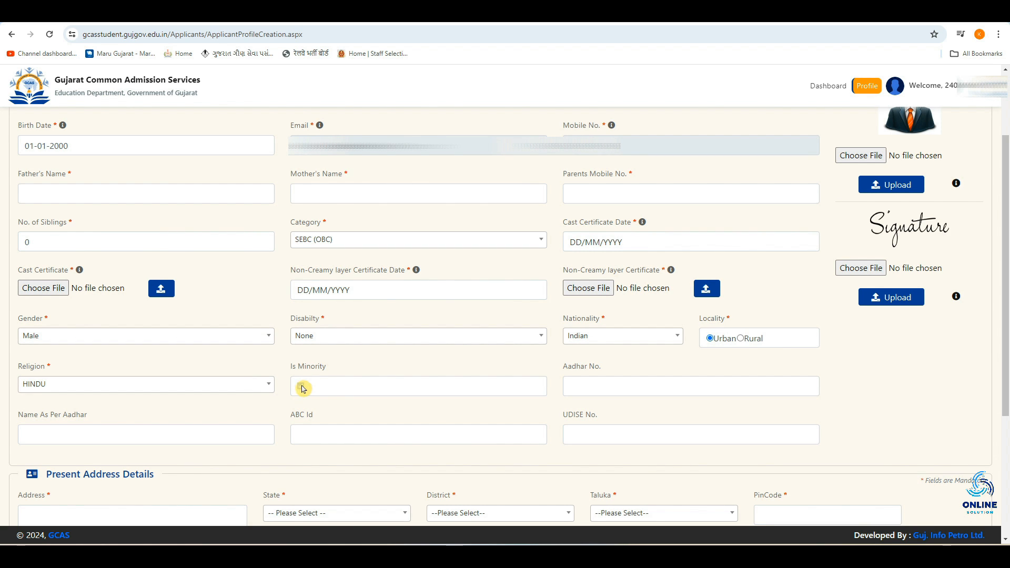
pyautogui.click(580, 386)
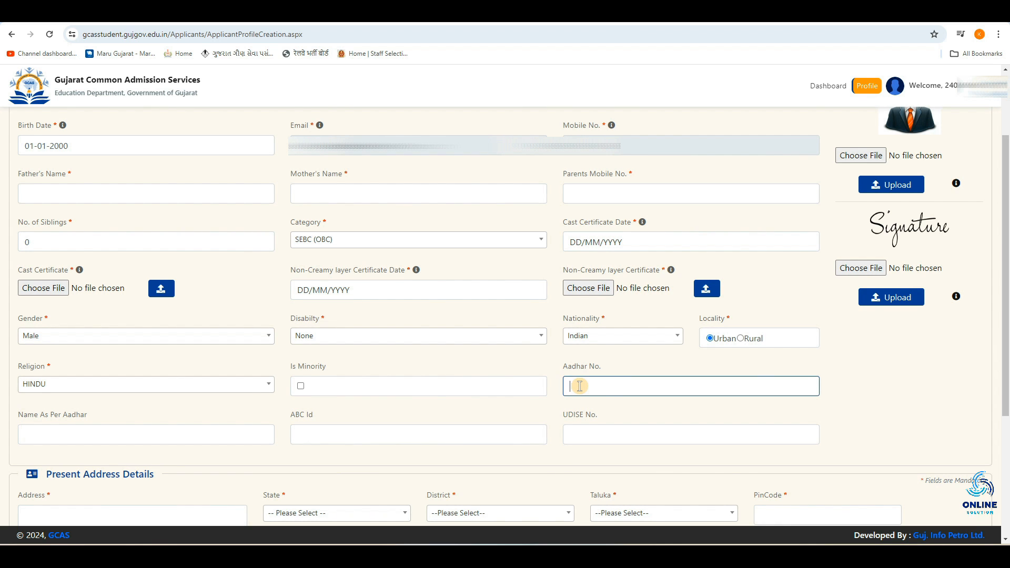
pyautogui.click(139, 436)
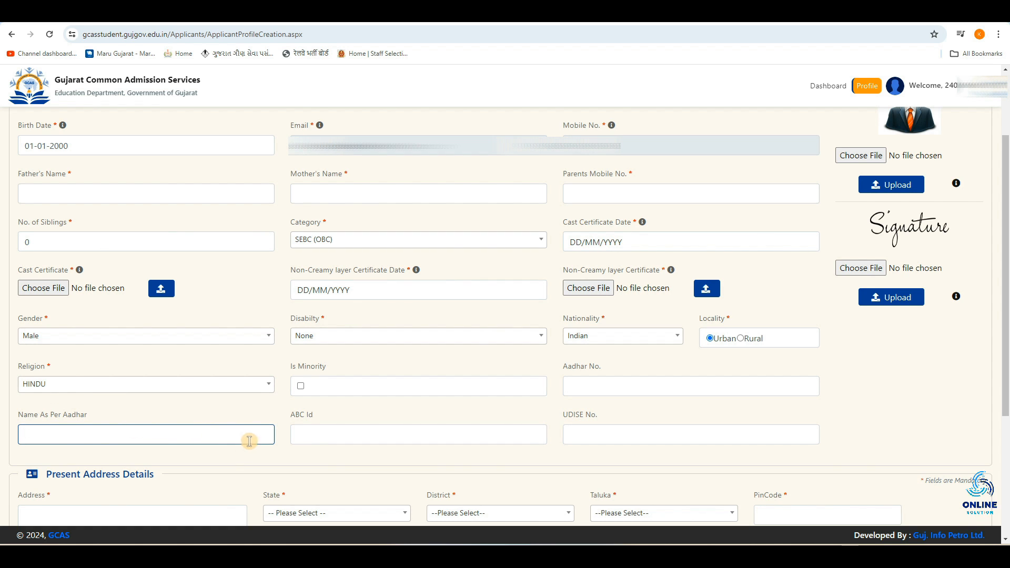
pyautogui.click(342, 426)
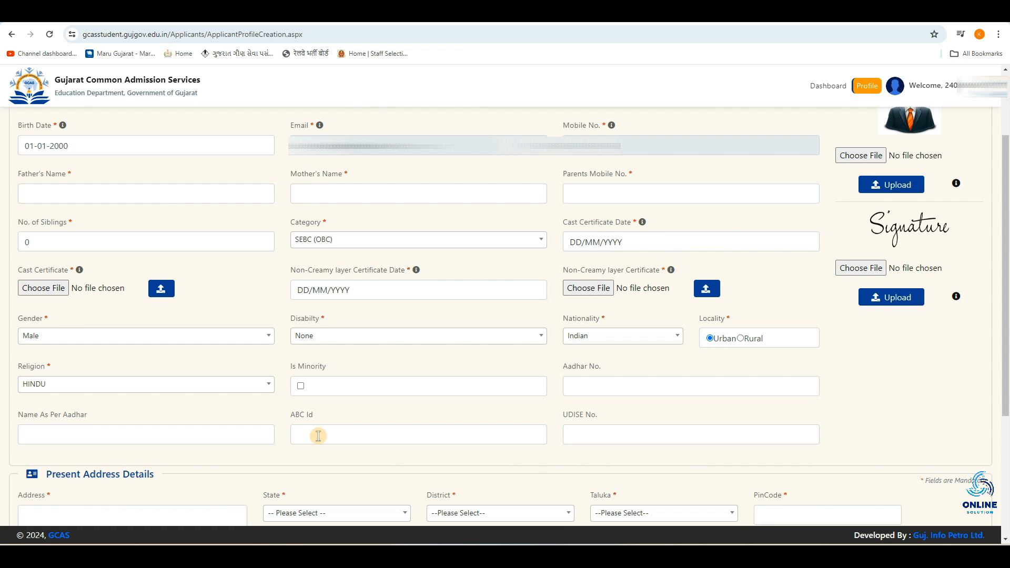
pyautogui.click(318, 436)
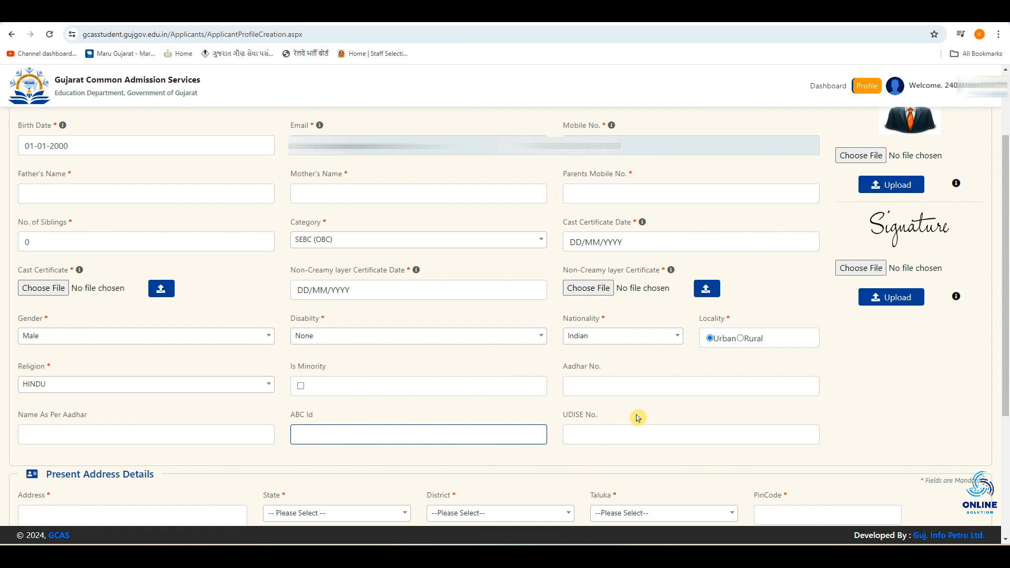
pyautogui.click(632, 431)
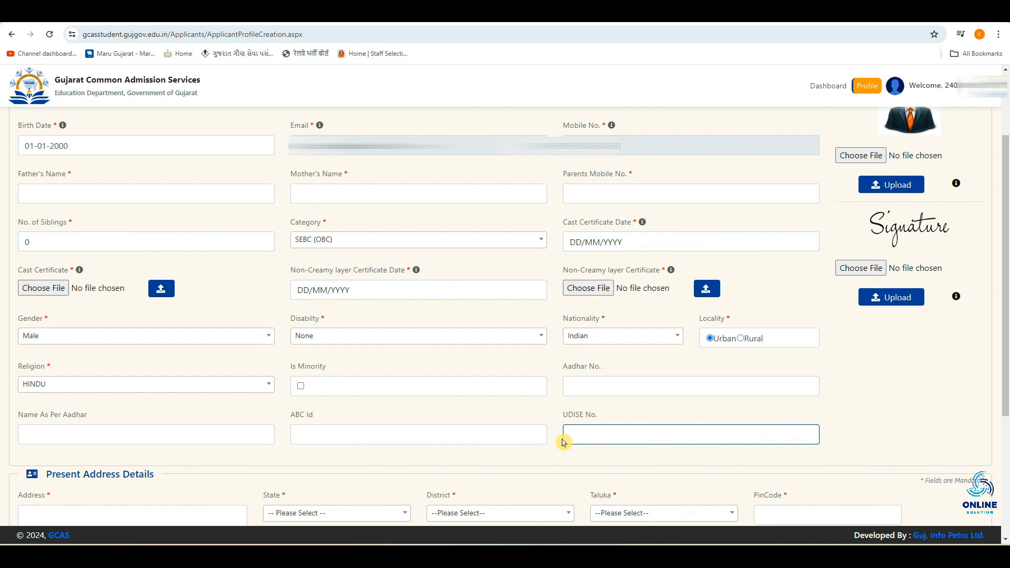
# Step: Set the present address State to GUJARAT
pyautogui.scroll(-4, 564, 437)
pyautogui.click(49, 273)
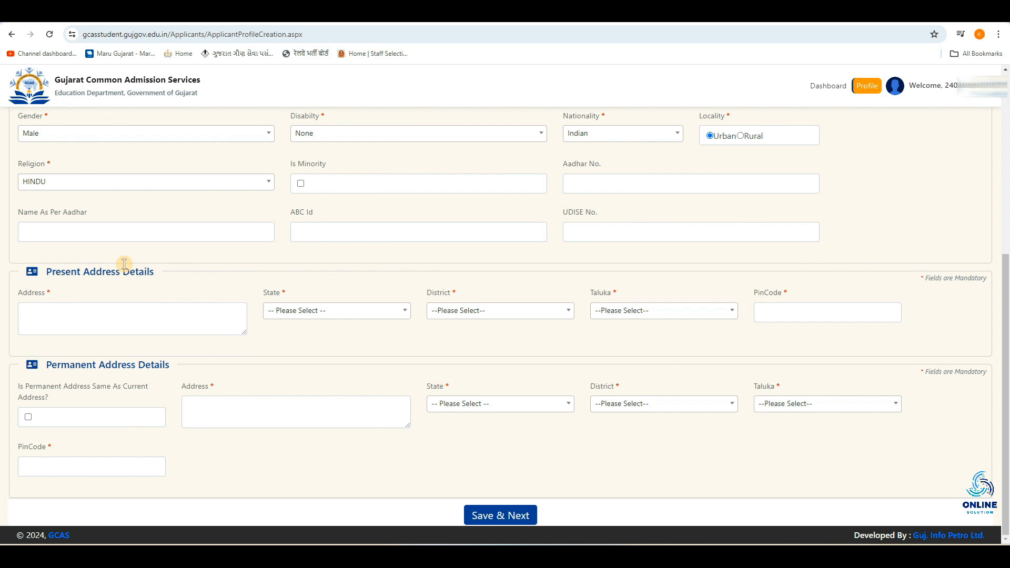
pyautogui.click(72, 313)
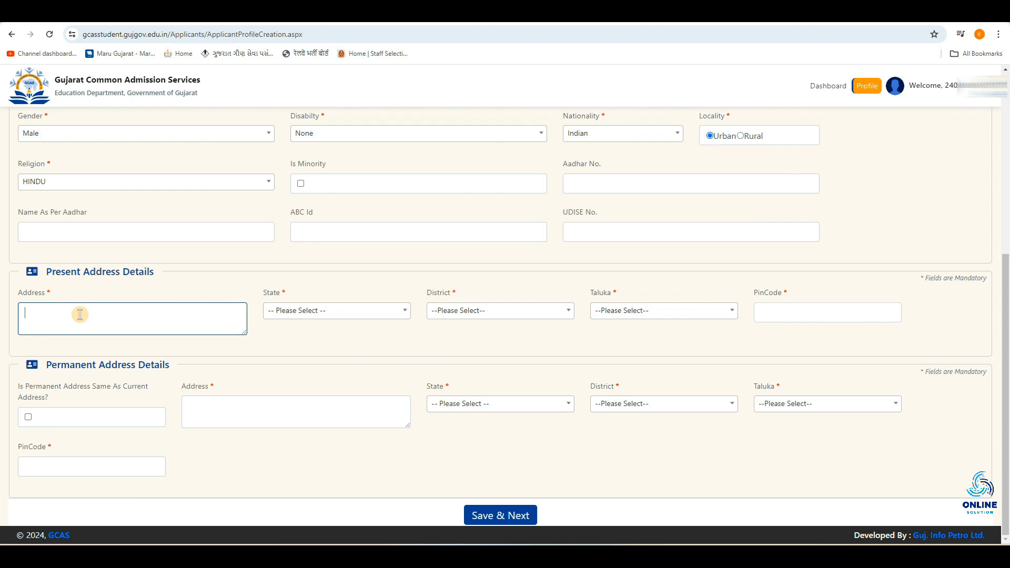
pyautogui.click(300, 314)
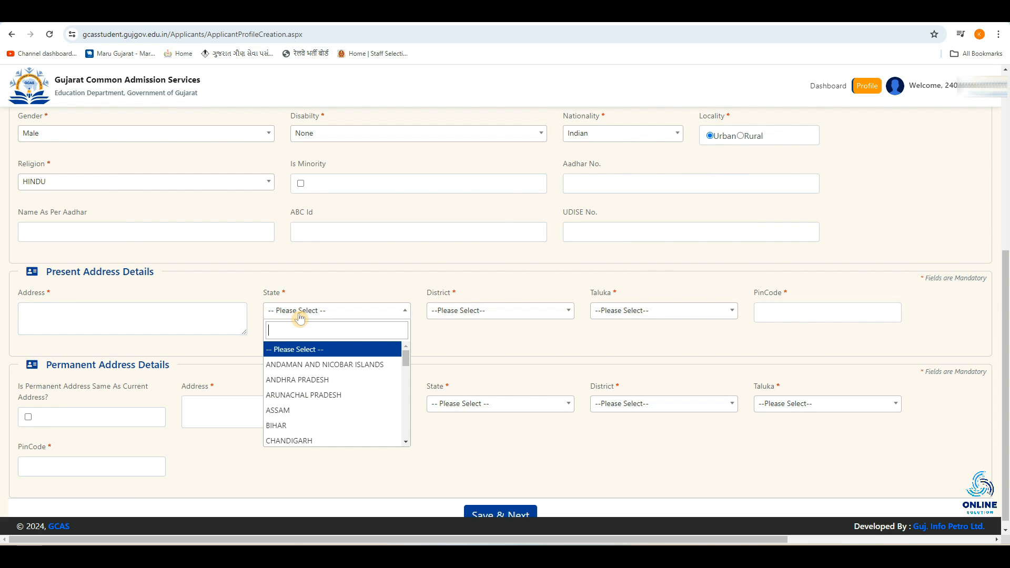
pyautogui.scroll(-2, 307, 424)
pyautogui.click(307, 426)
# Step: Set the present address District and Taluka both to BHAVNAGAR
pyautogui.click(464, 316)
pyautogui.scroll(-1, 498, 396)
pyautogui.click(499, 404)
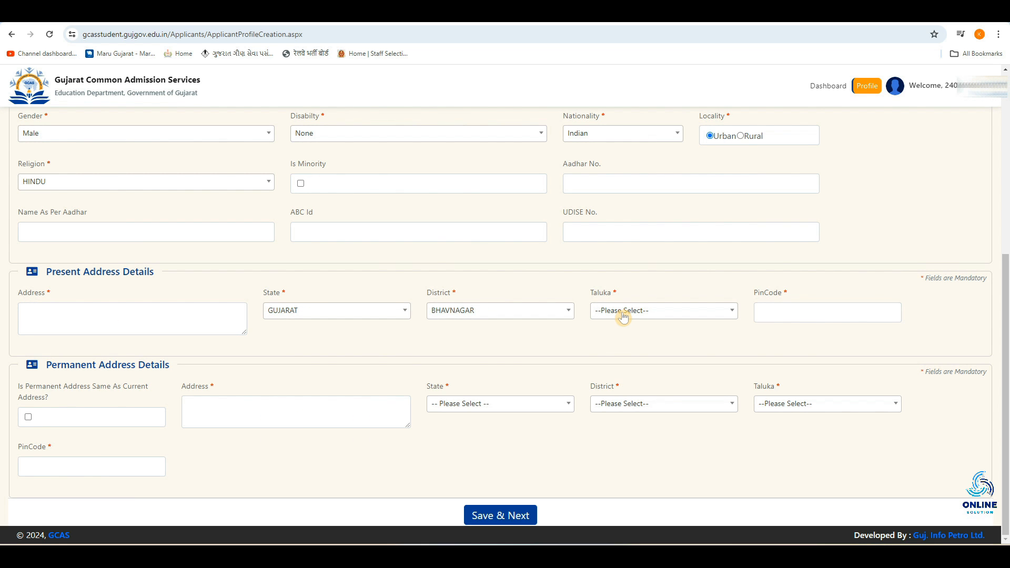
pyautogui.click(624, 316)
pyautogui.click(632, 365)
# Step: Enter the present address PinCode 364001 and the address text ABCD
pyautogui.click(792, 311)
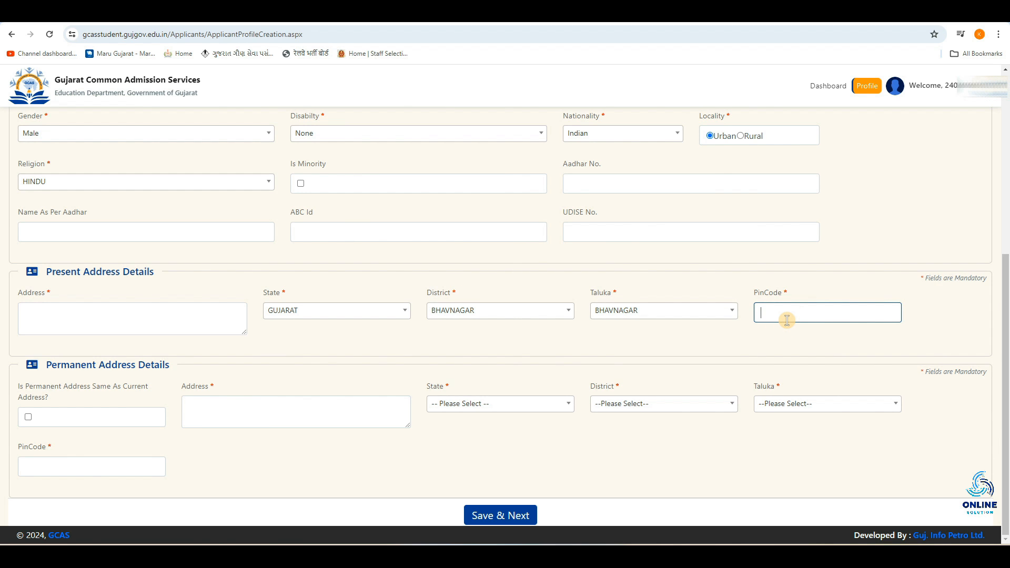
pyautogui.write('364001')
pyautogui.click(132, 318)
pyautogui.write('ABCD')
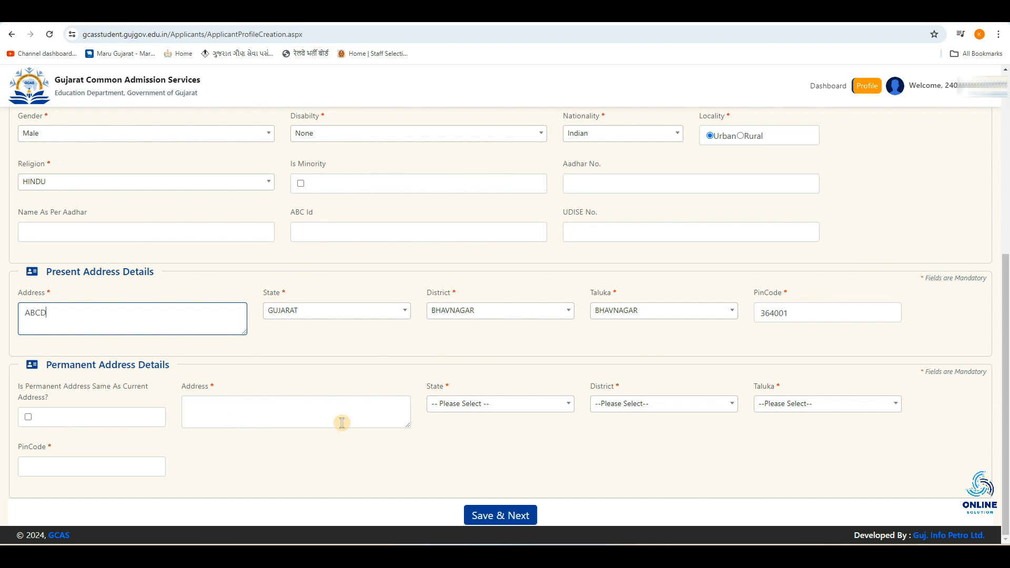
# Step: Mark the permanent address as the same as the current address and save the profile with Save & Next
pyautogui.click(28, 418)
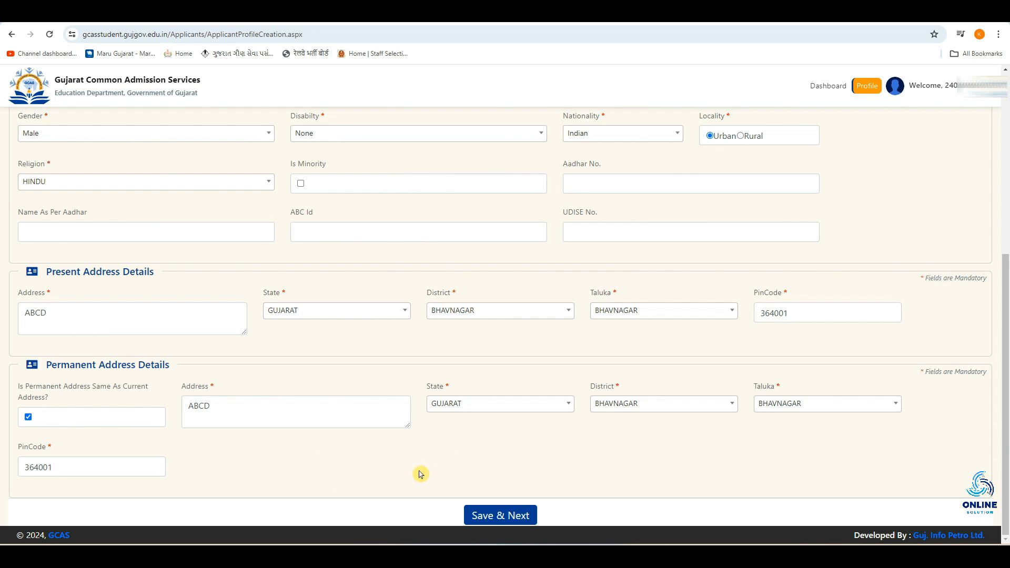
pyautogui.scroll(6, 660, 373)
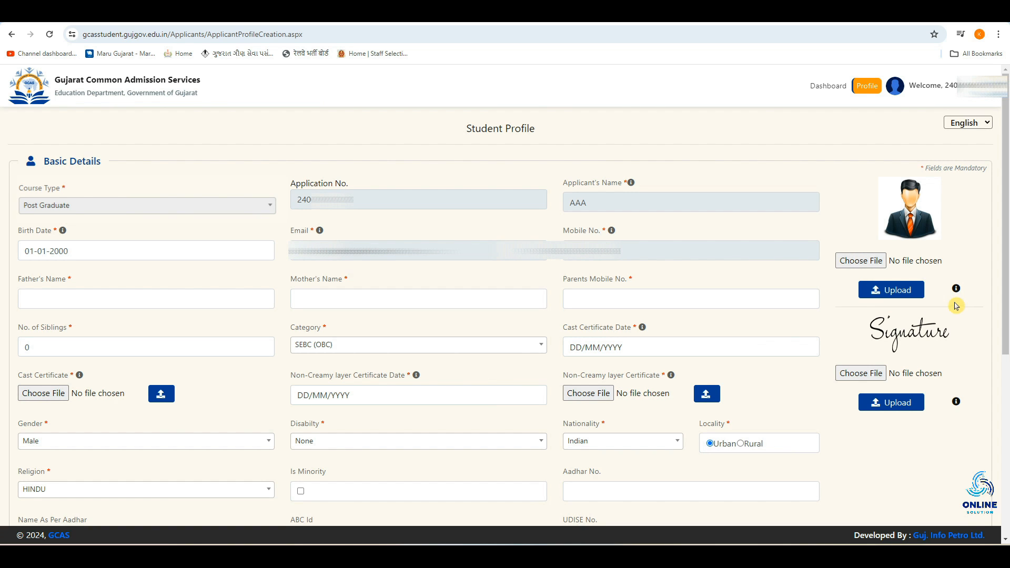
pyautogui.moveTo(957, 292)
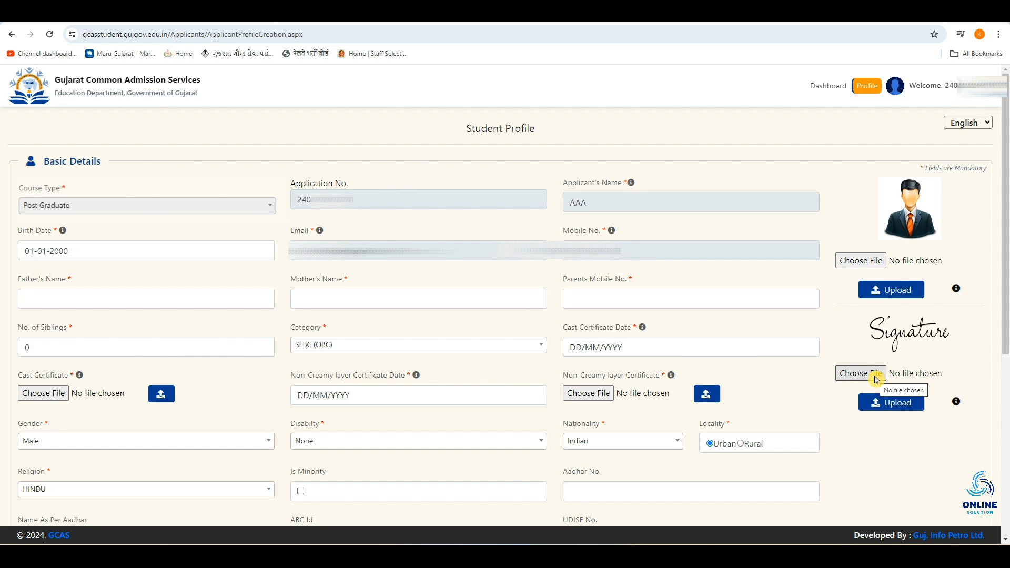
pyautogui.moveTo(958, 404)
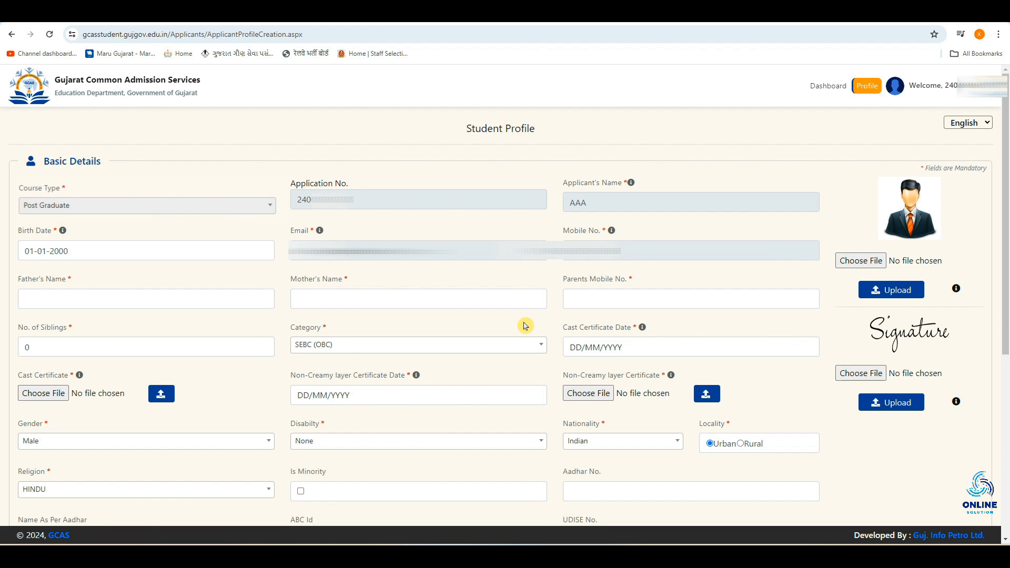
pyautogui.scroll(-6, 525, 326)
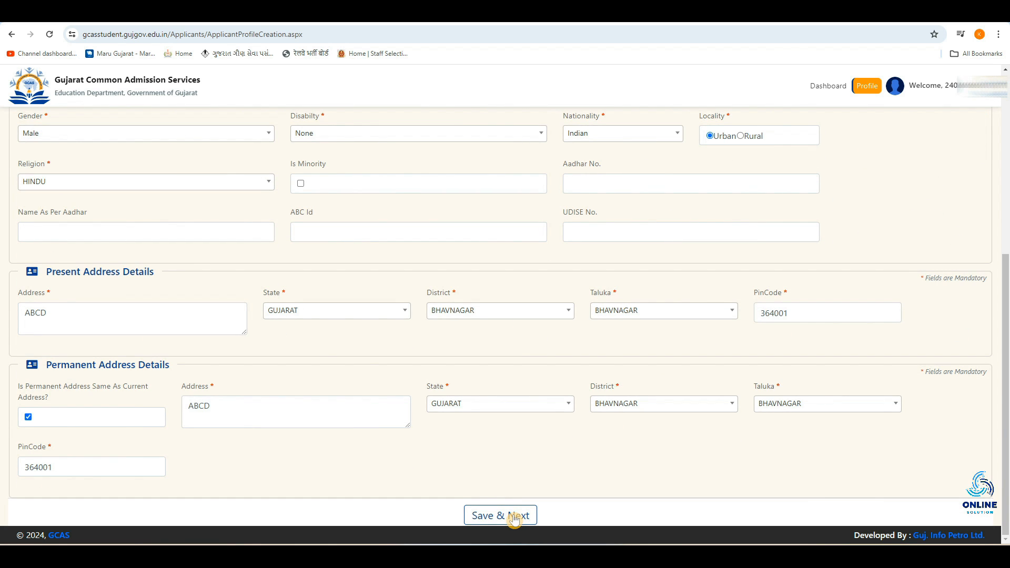
pyautogui.click(514, 518)
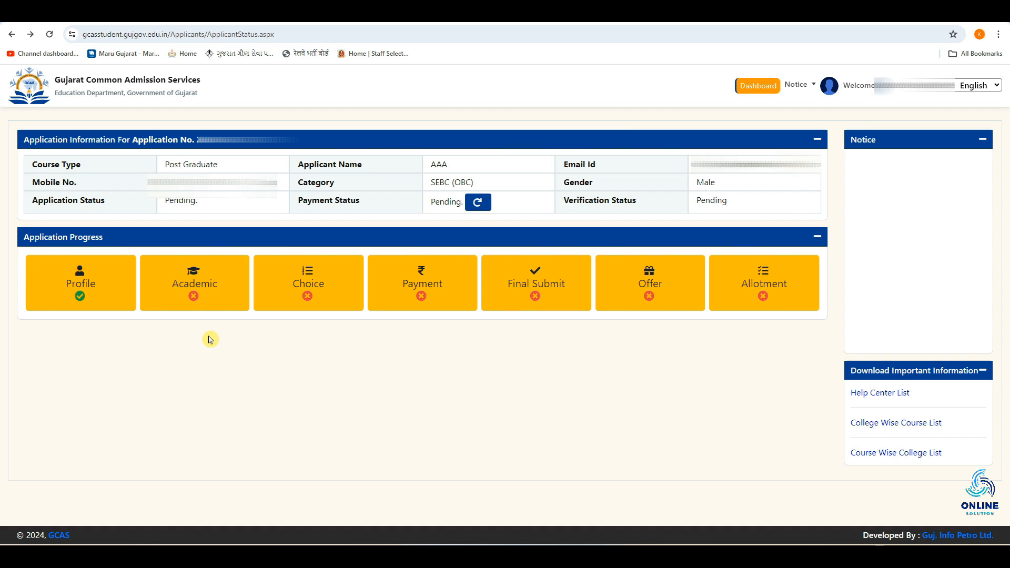
# Step: Open the Academic section of the application and review the academic details form
pyautogui.click(192, 293)
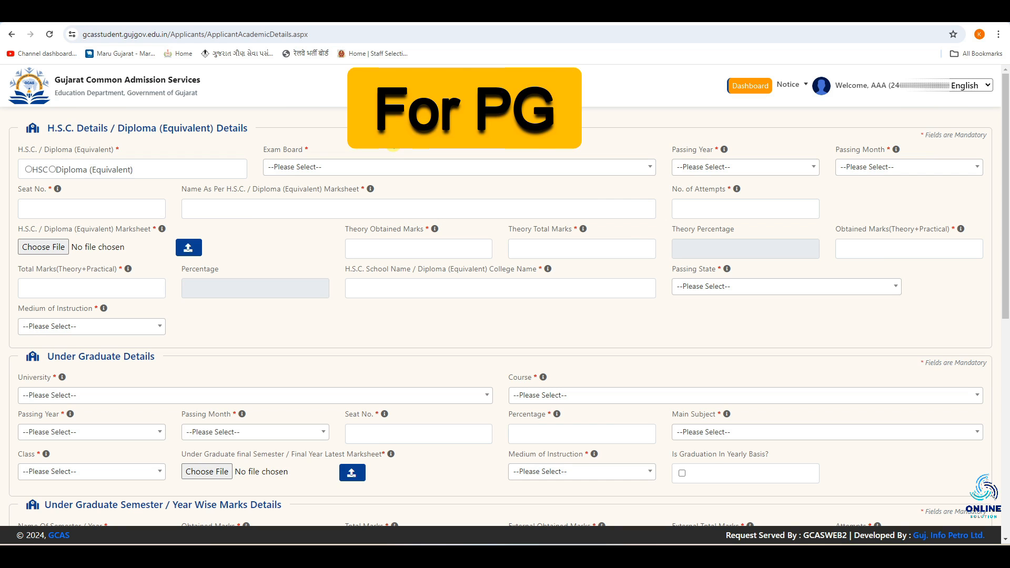
pyautogui.scroll(-1, 224, 347)
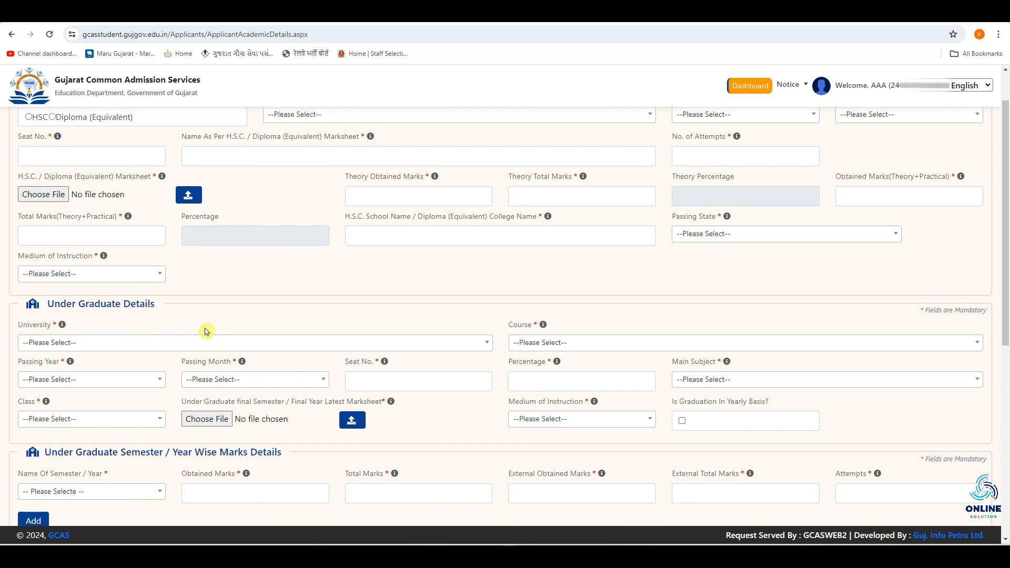
pyautogui.scroll(1, 205, 331)
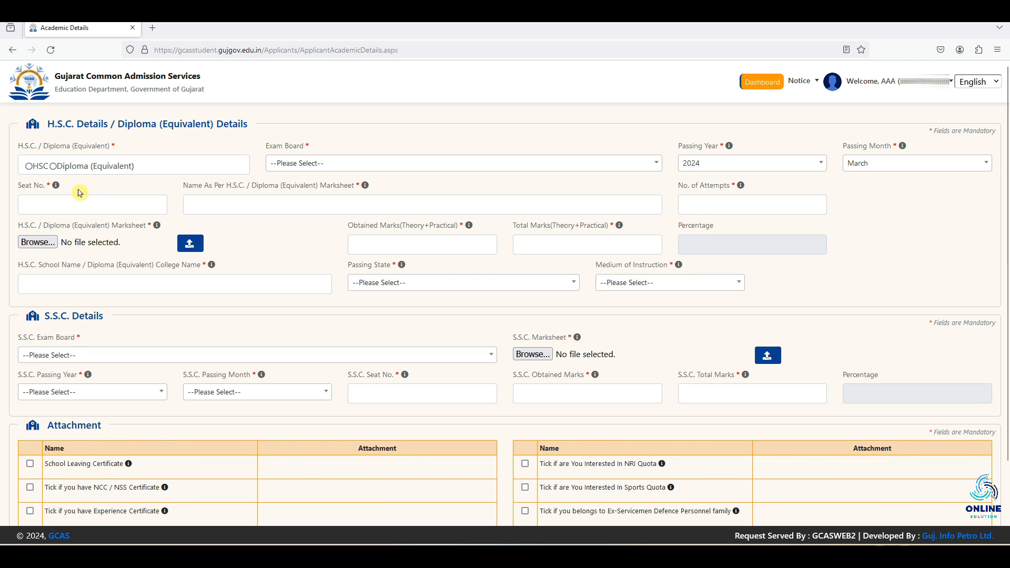
# Step: Choose HSC as the qualification type and set Exam Board to Gujarat Secondary and Higher Secondary Education Board
pyautogui.click(30, 166)
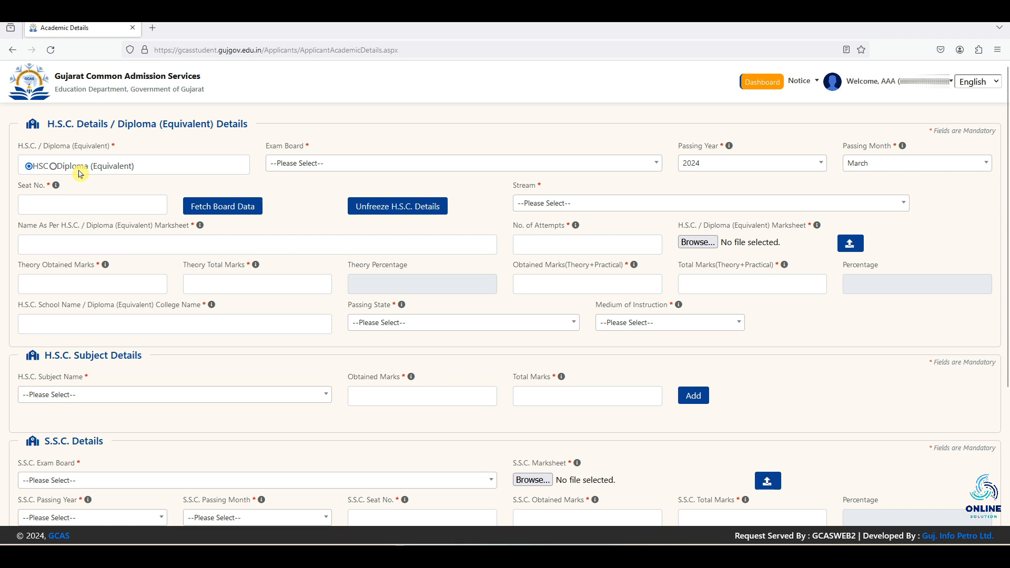
pyautogui.click(80, 169)
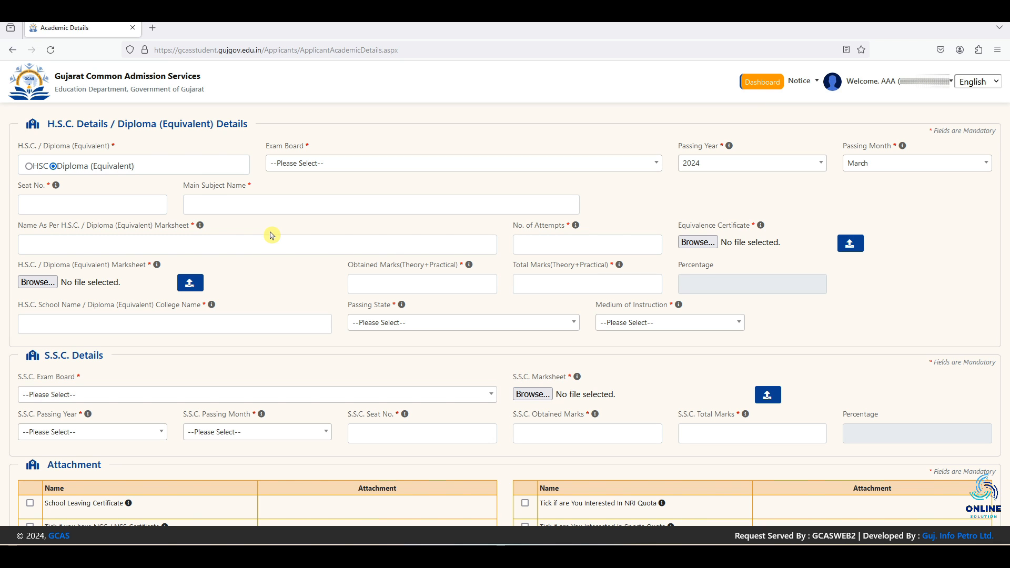
pyautogui.click(33, 169)
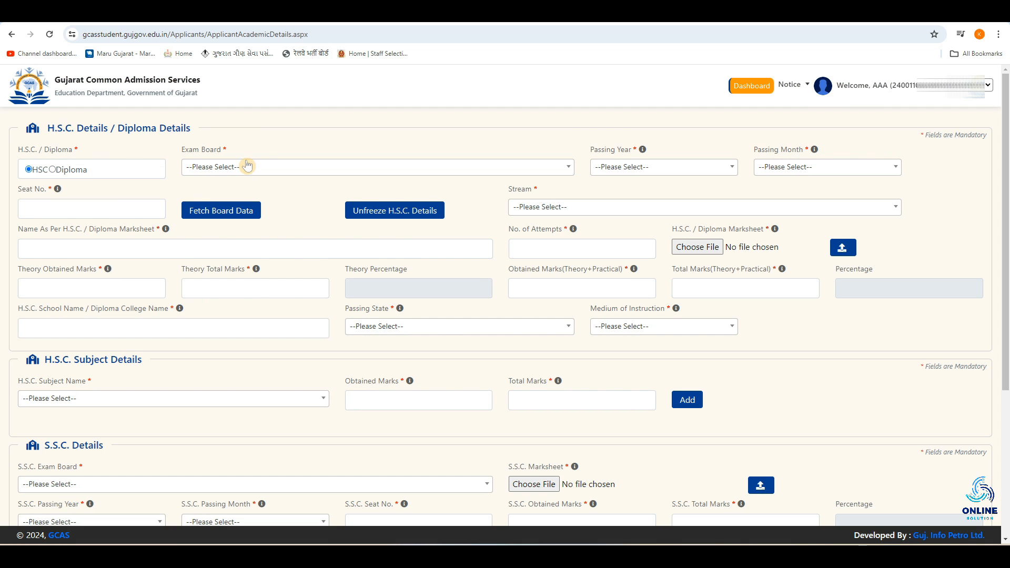
pyautogui.click(248, 168)
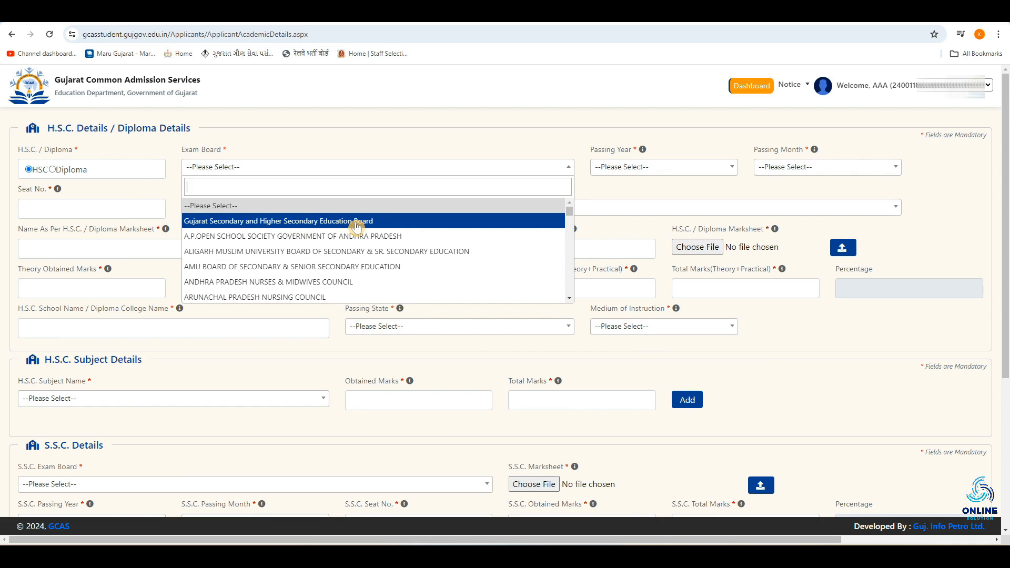
pyautogui.click(328, 227)
# Step: Set the H.S.C. Passing Year to 2024 and Passing Month to March
pyautogui.click(616, 167)
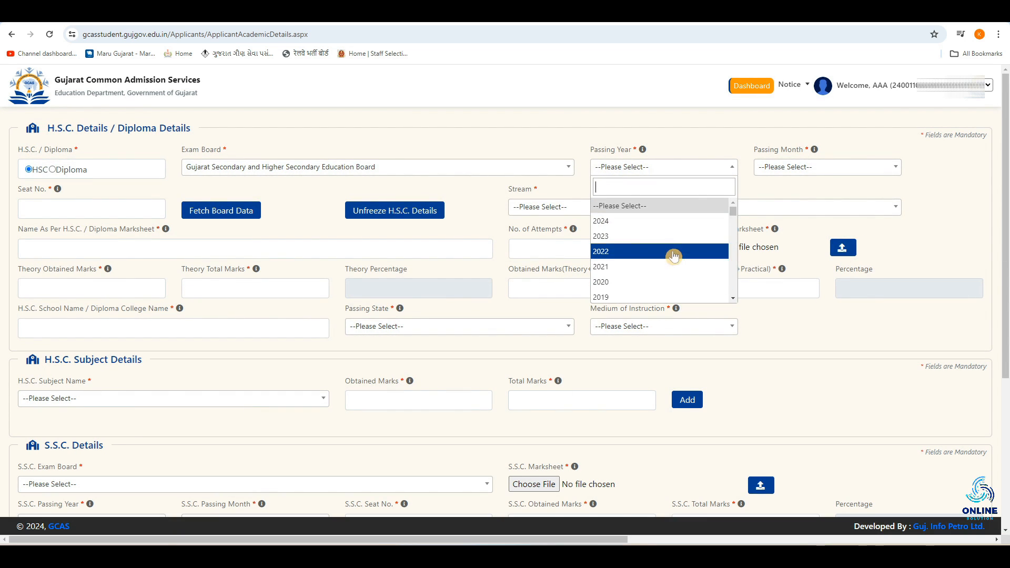
pyautogui.click(635, 221)
pyautogui.click(818, 167)
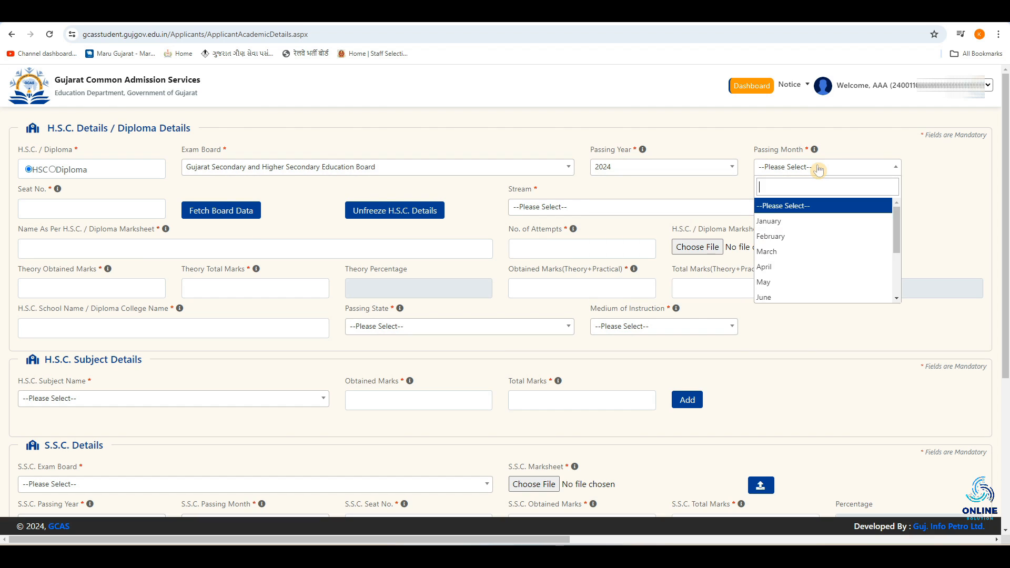
pyautogui.click(808, 258)
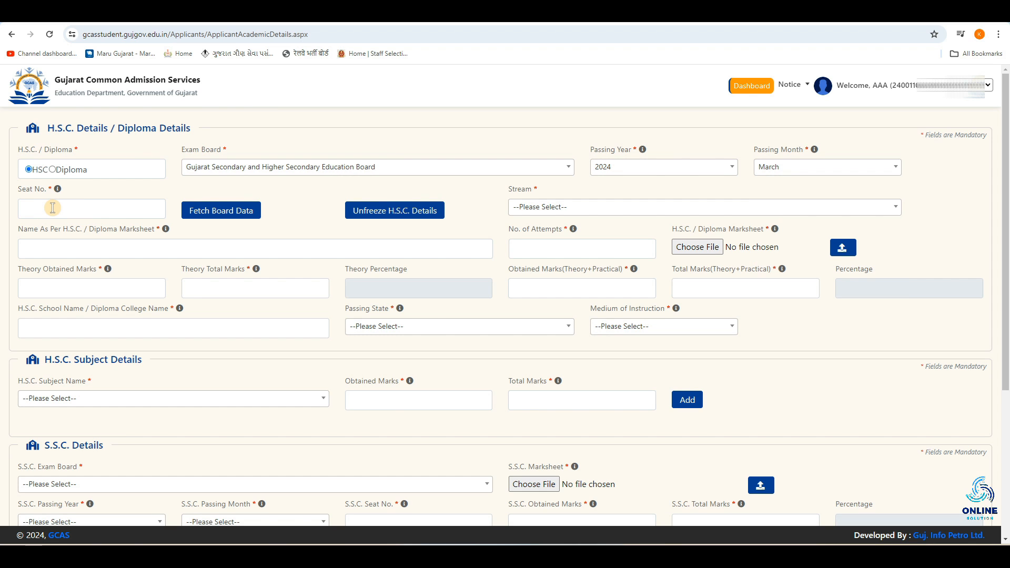
# Step: Set the H.S.C. Stream to GENERAL - COMMERCE
pyautogui.click(53, 207)
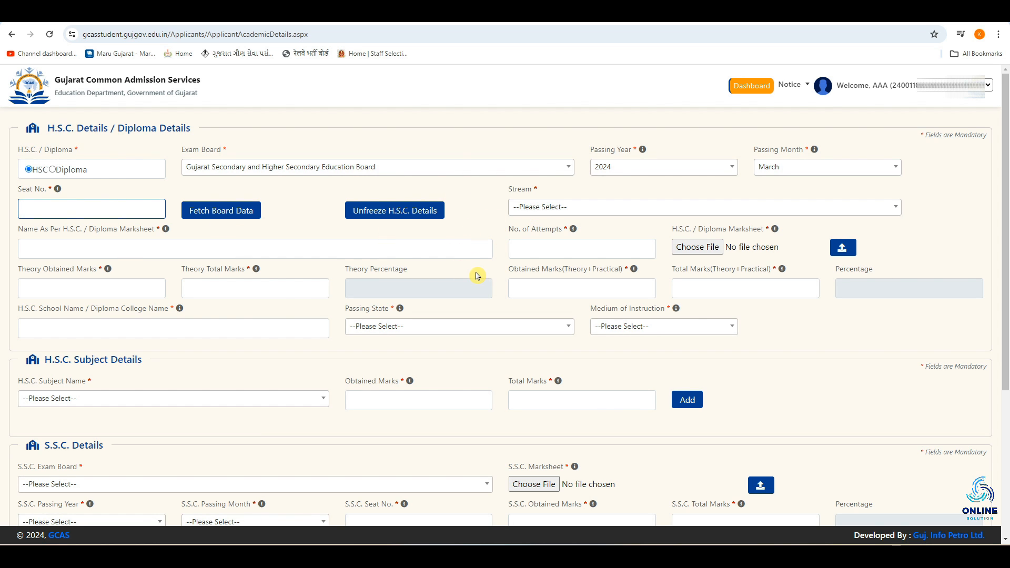
pyautogui.click(510, 215)
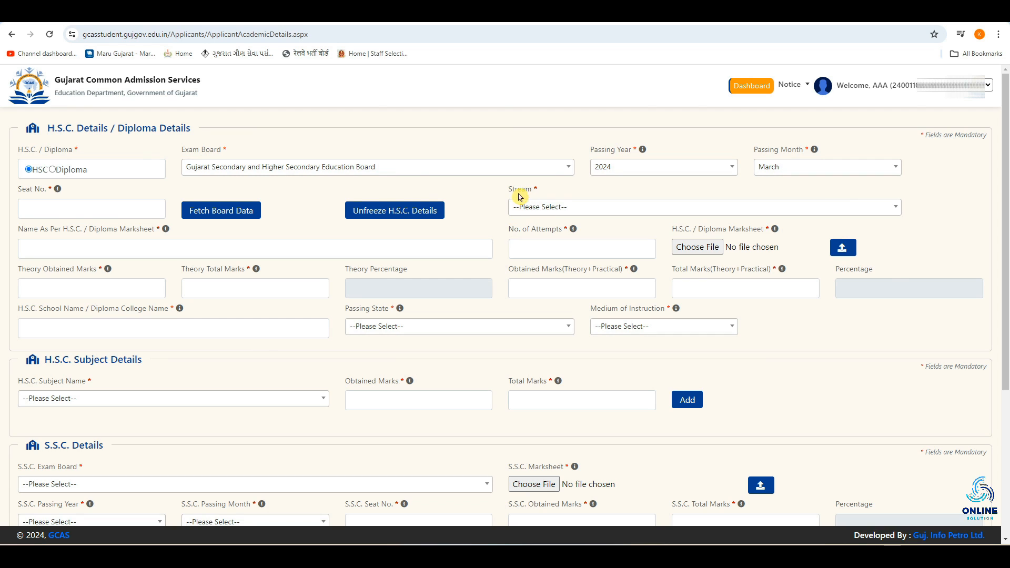
pyautogui.click(549, 206)
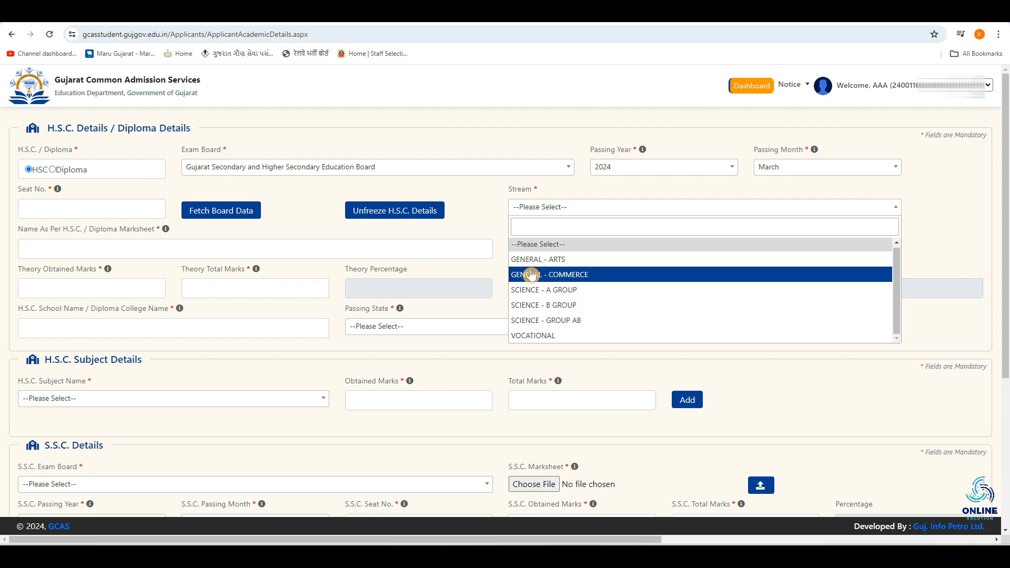
pyautogui.click(605, 280)
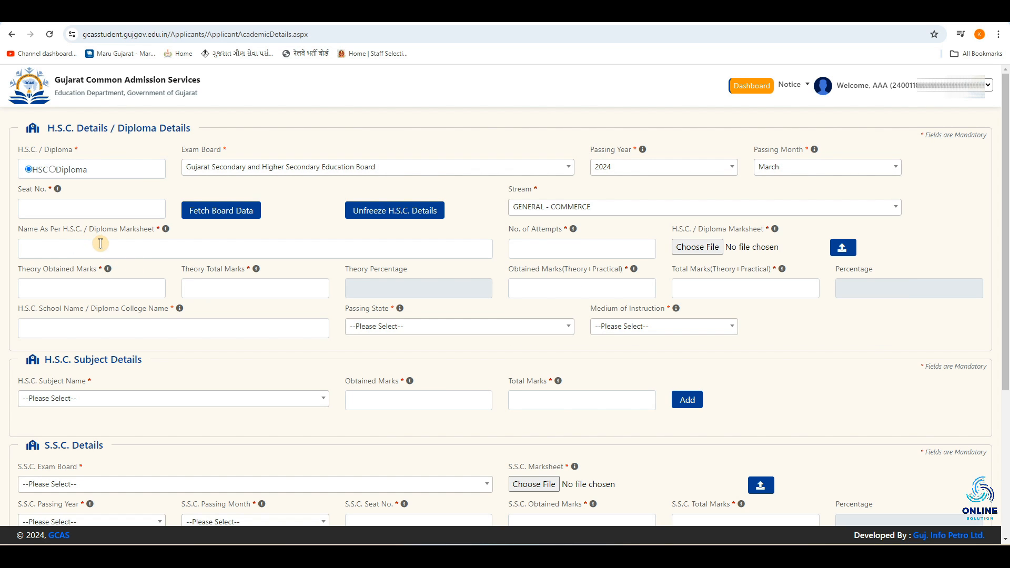
pyautogui.click(100, 244)
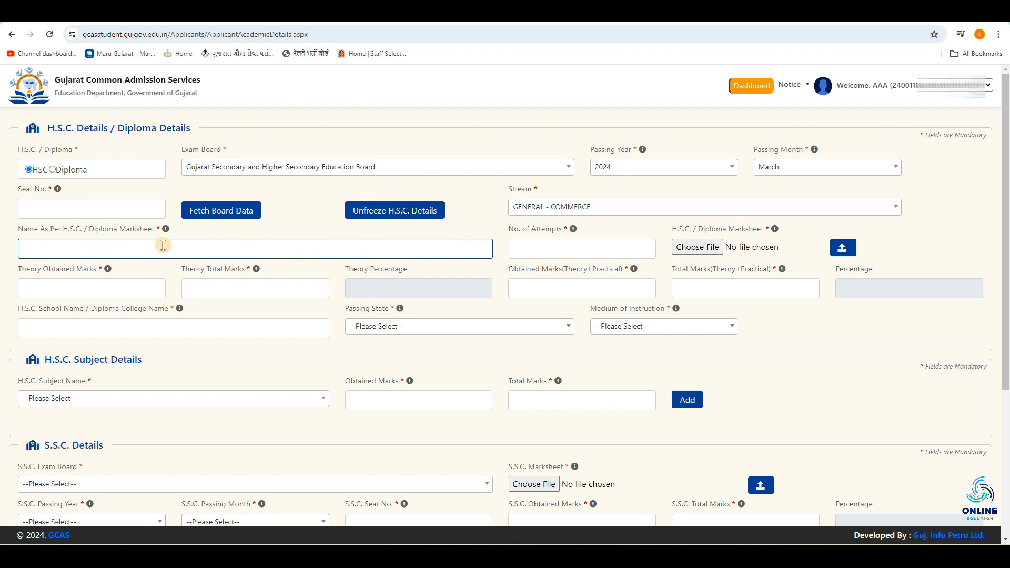
pyautogui.click(547, 245)
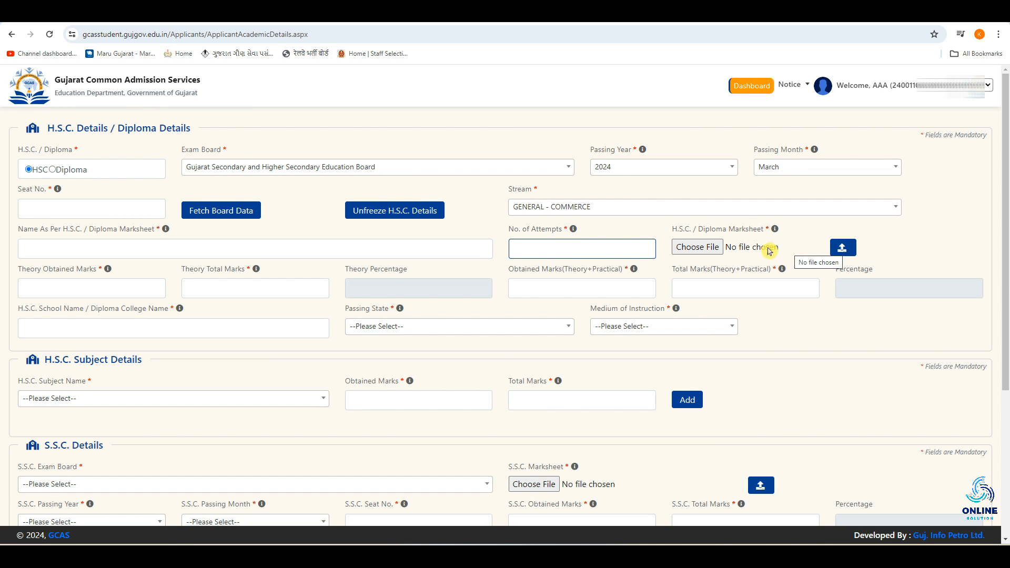
# Step: Enter Theory Total Marks 700 and Theory Obtained Marks 500 for the H.S.C. details
pyautogui.click(43, 287)
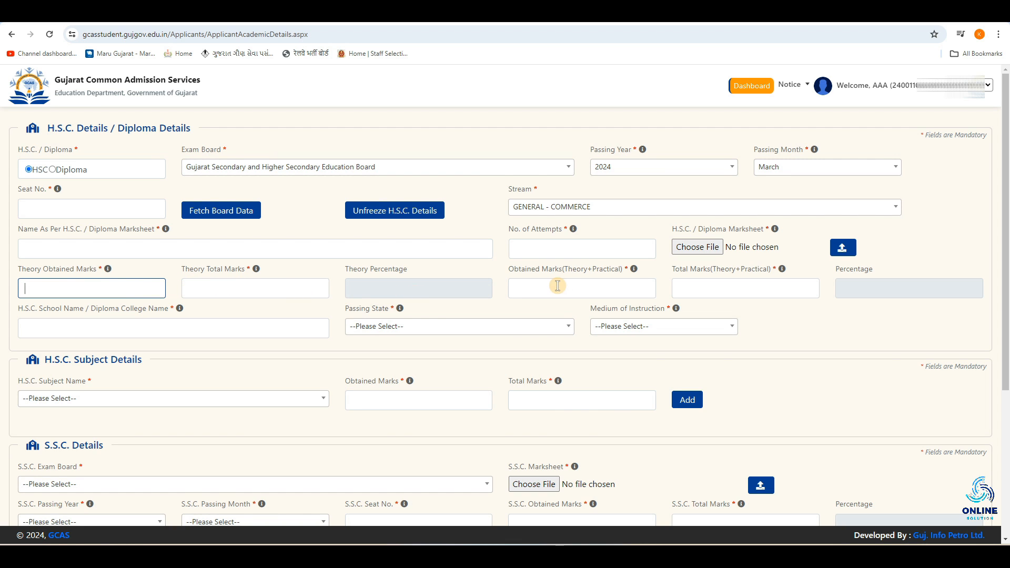
pyautogui.click(622, 278)
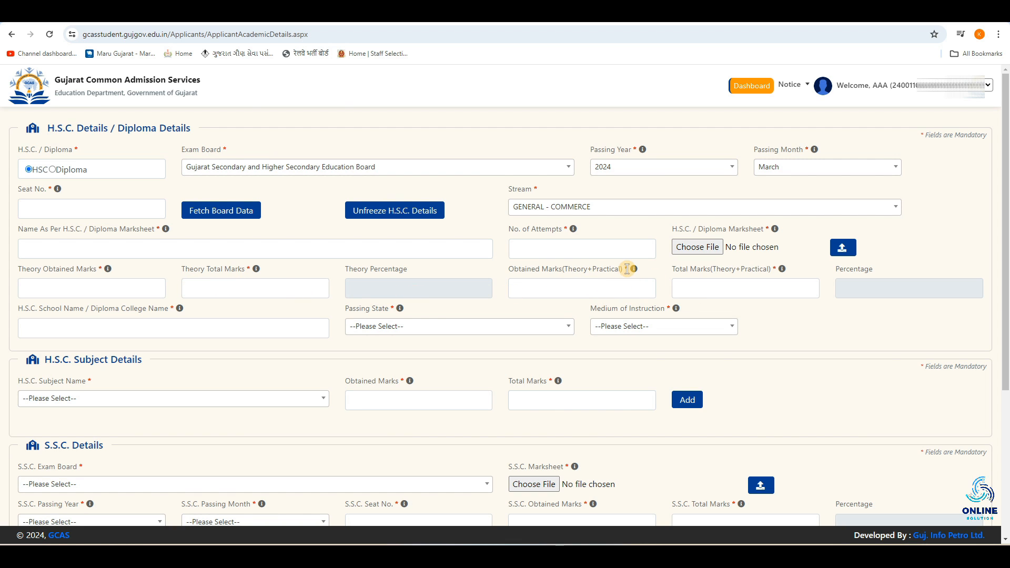
pyautogui.doubleClick(628, 269)
pyautogui.click(59, 288)
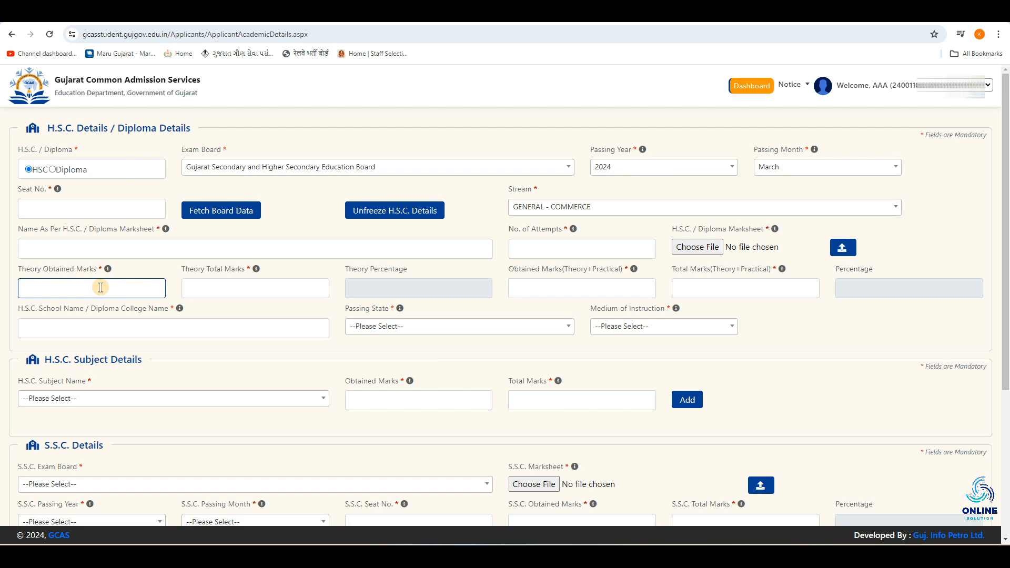
pyautogui.click(238, 284)
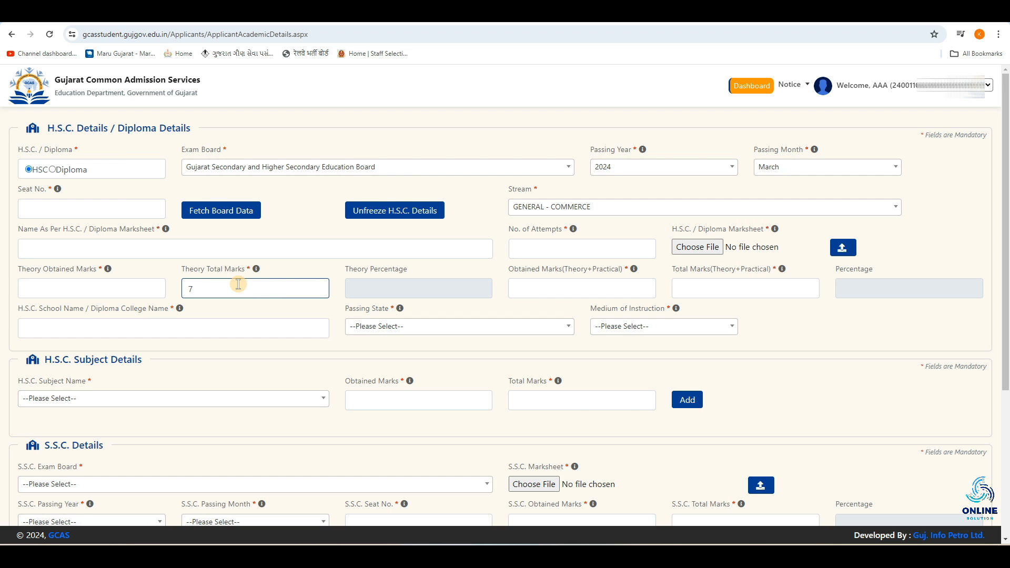
pyautogui.write('700')
pyautogui.click(146, 289)
pyautogui.write('500')
pyautogui.click(283, 287)
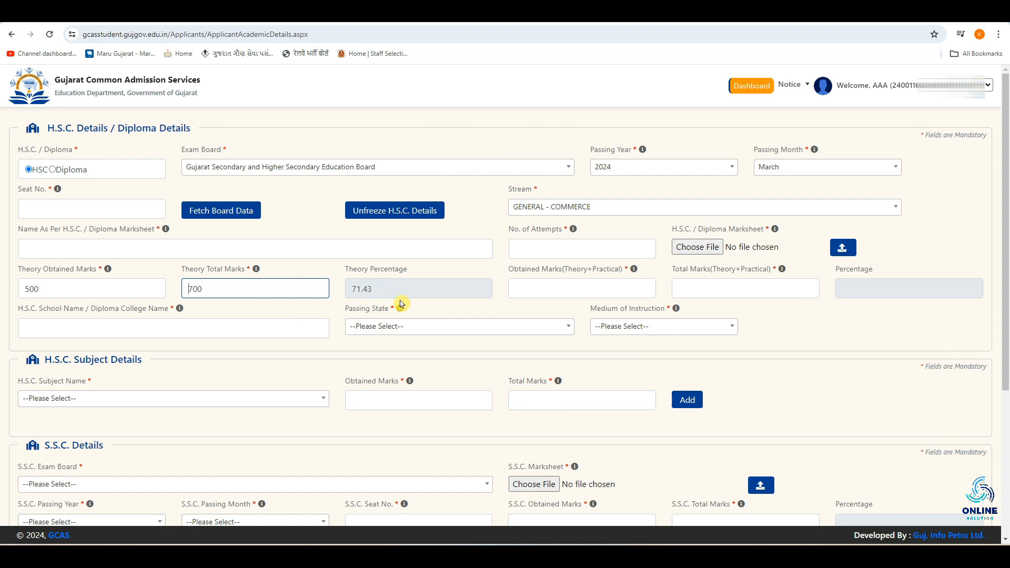
# Step: Set the H.S.C. Passing State to GUJARAT
pyautogui.click(549, 293)
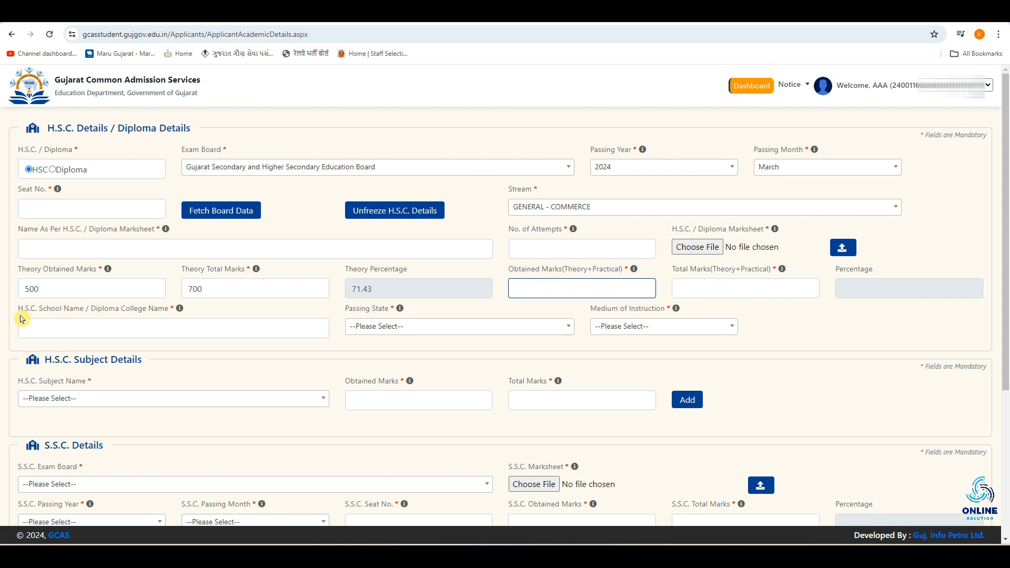
pyautogui.click(103, 326)
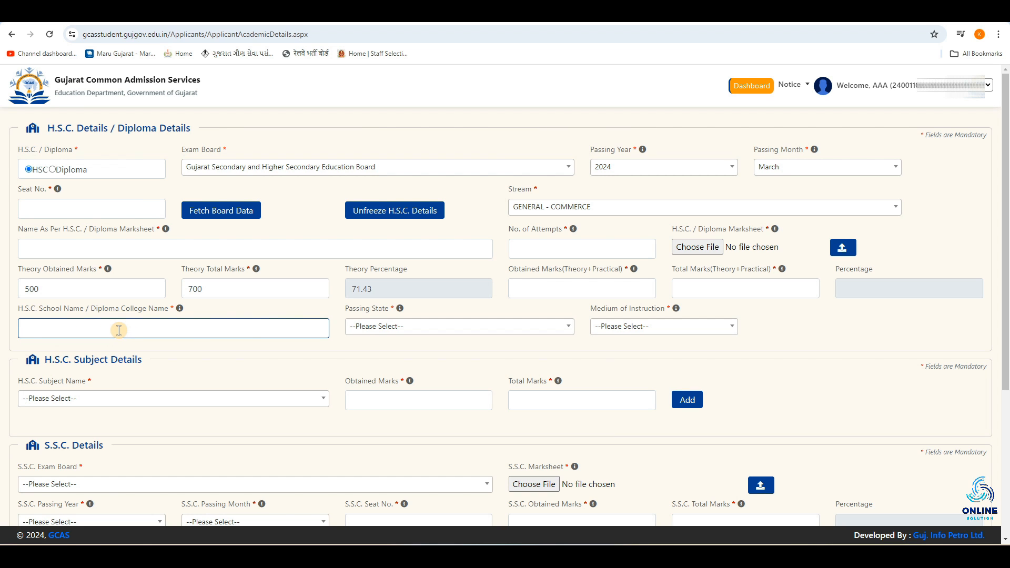
pyautogui.click(373, 332)
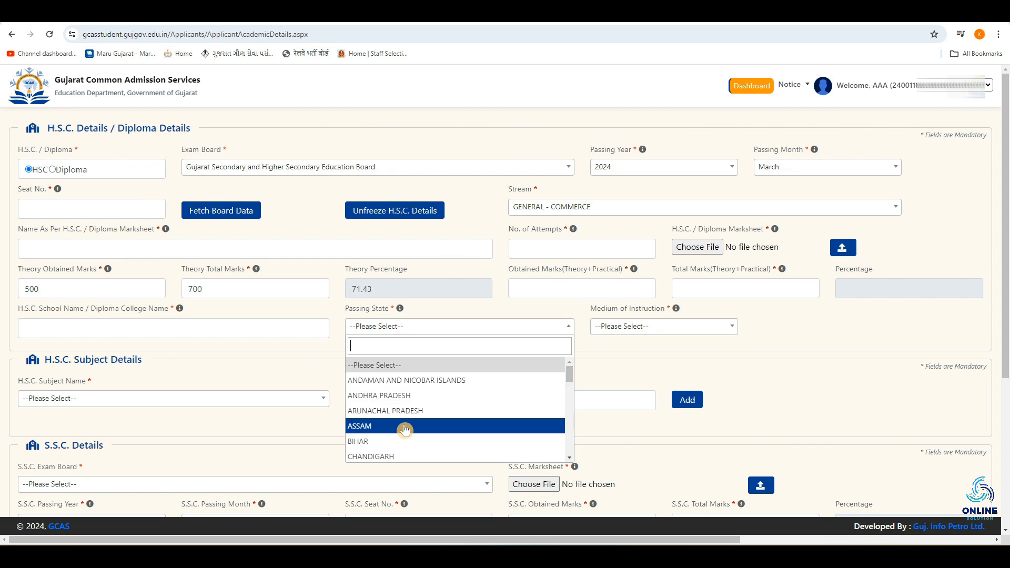
pyautogui.scroll(-1, 405, 430)
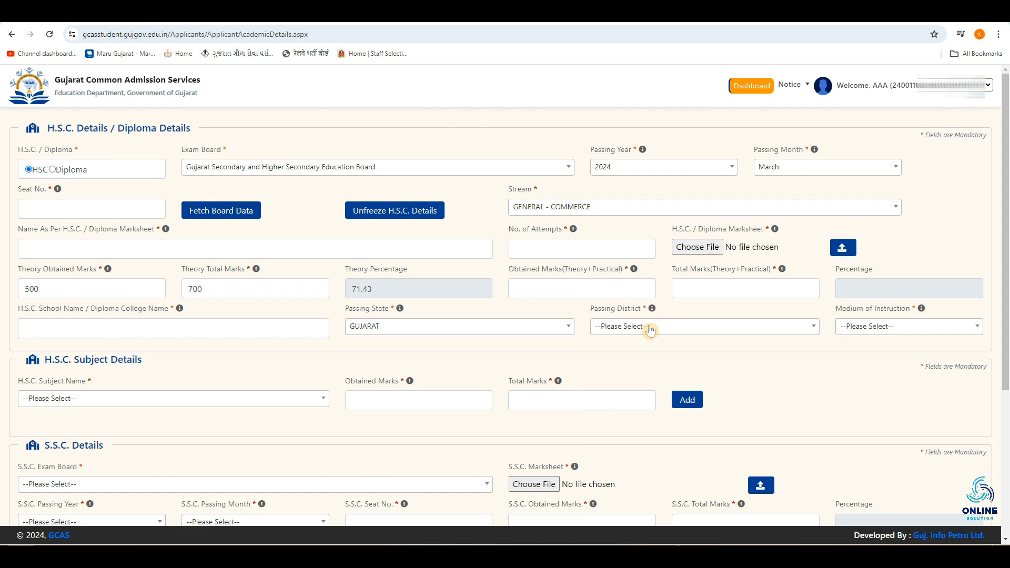
# Step: Set the H.S.C. Passing District to BHAVNAGAR and the Medium of Instruction to Gujarati
pyautogui.click(651, 330)
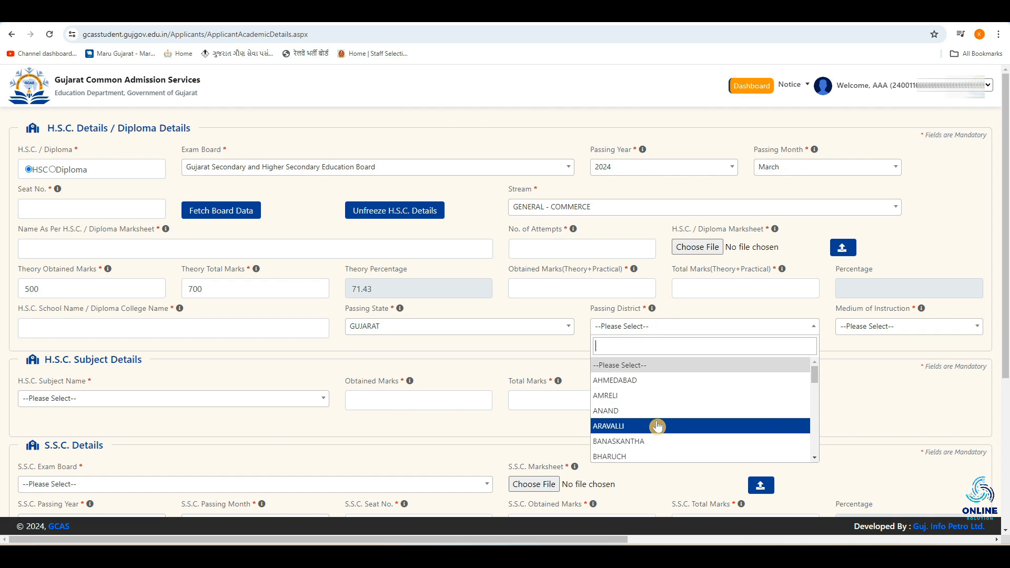
pyautogui.scroll(-2, 657, 426)
pyautogui.click(649, 366)
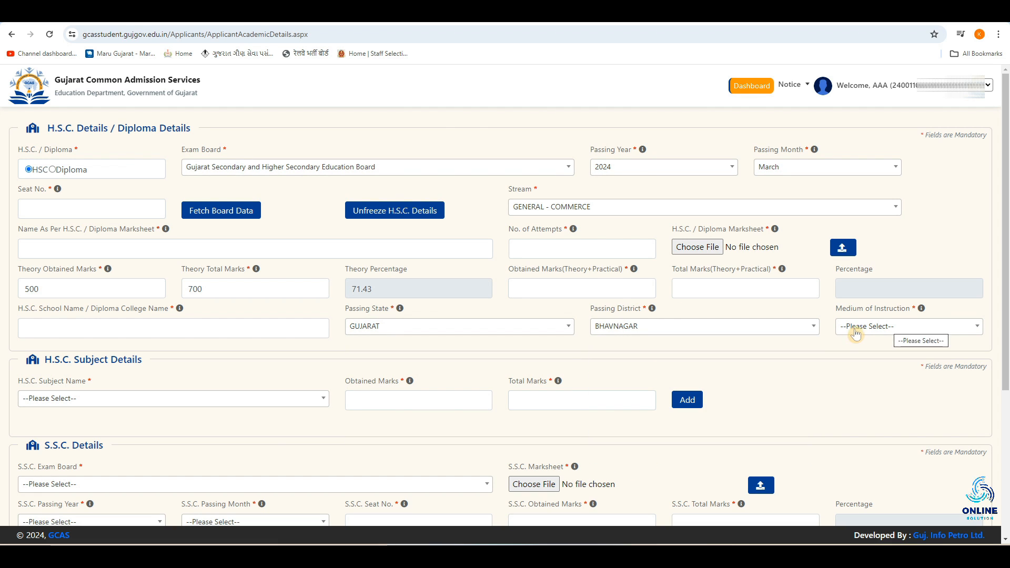
pyautogui.click(877, 327)
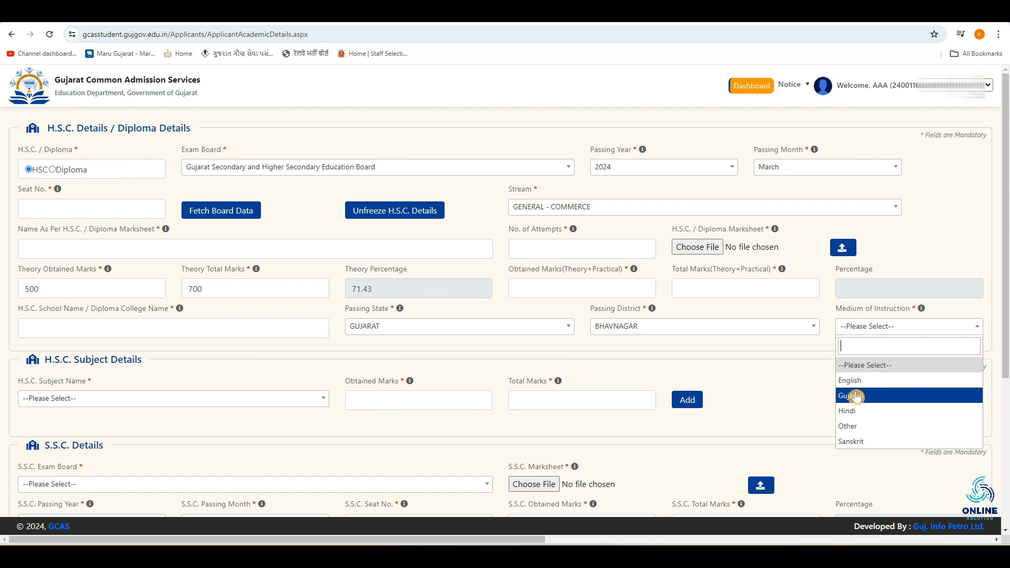
pyautogui.click(882, 399)
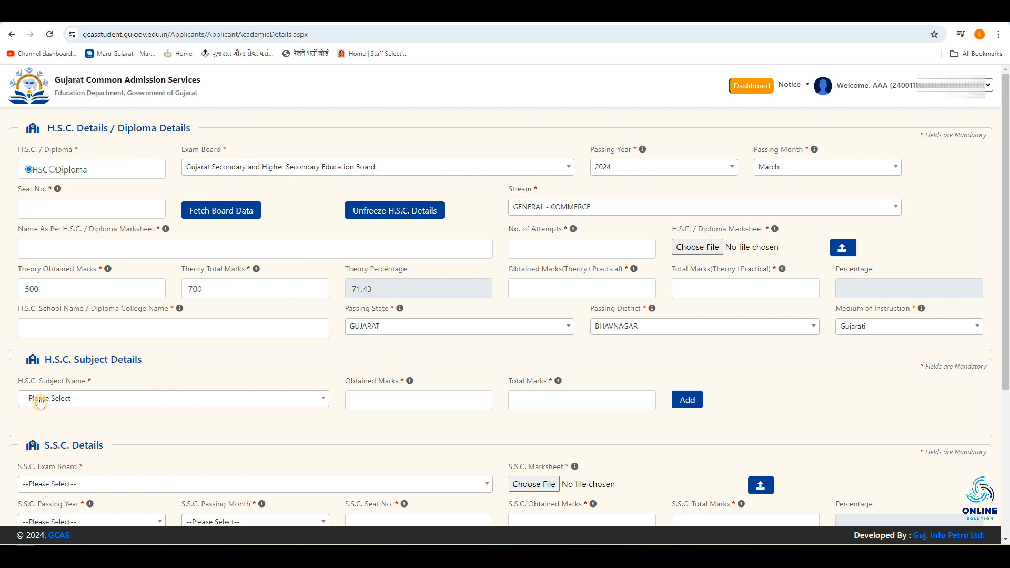
# Step: Add the H.S.C. subject STATISTICS with 80 obtained marks out of 100 total marks
pyautogui.click(56, 402)
pyautogui.scroll(-5, 117, 341)
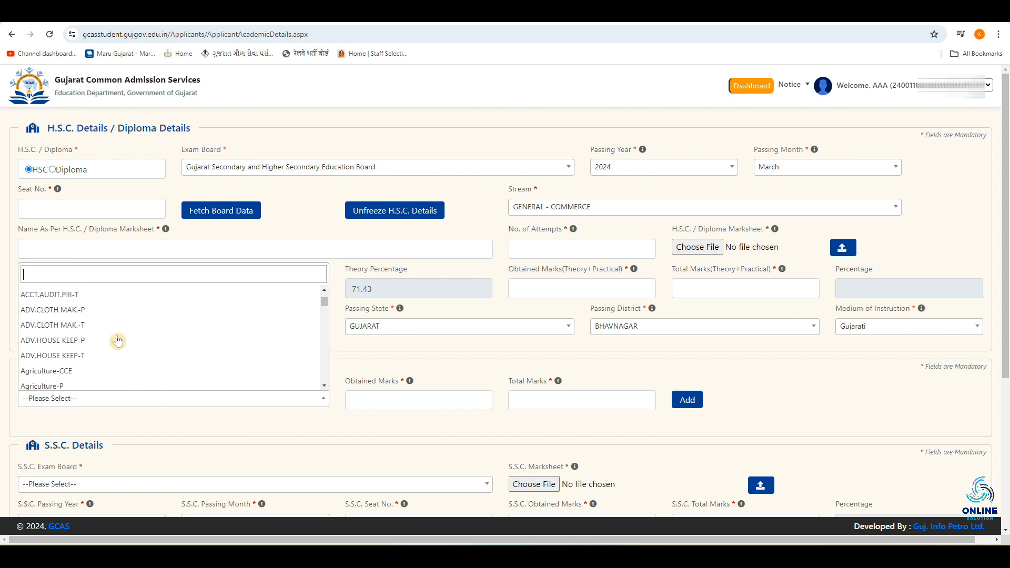
pyautogui.scroll(-3, 118, 341)
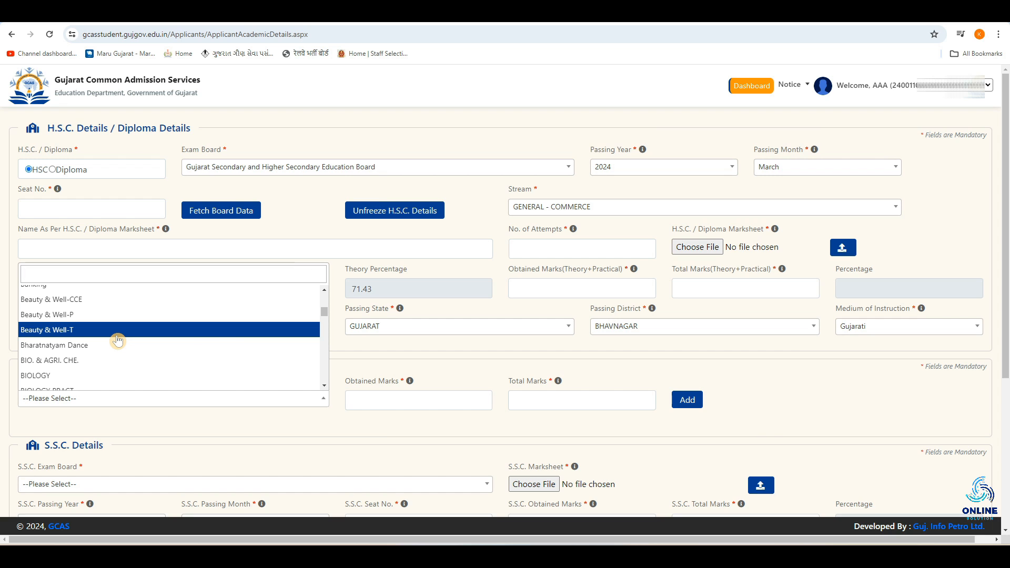
pyautogui.write('A')
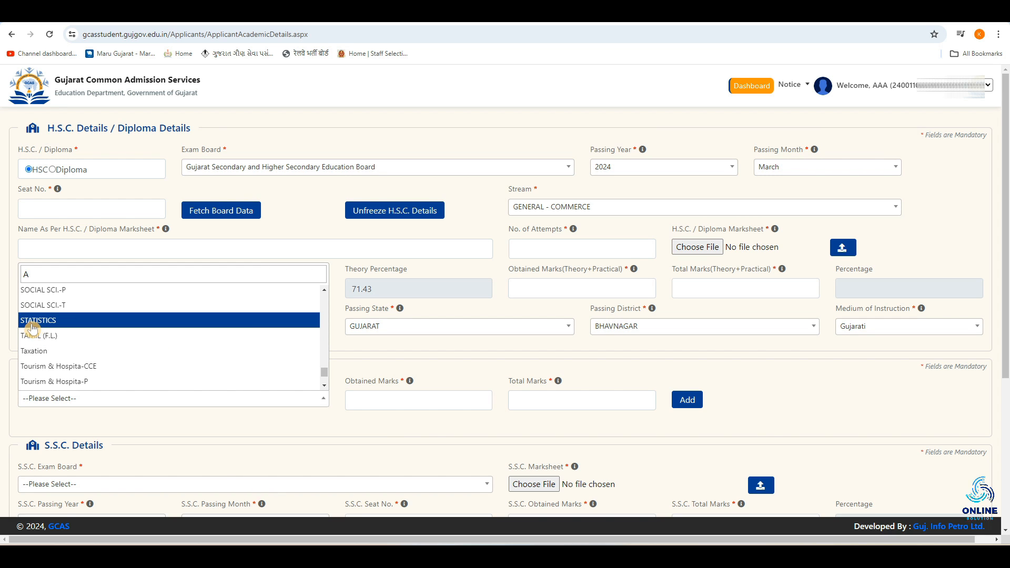
pyautogui.click(82, 321)
pyautogui.click(378, 399)
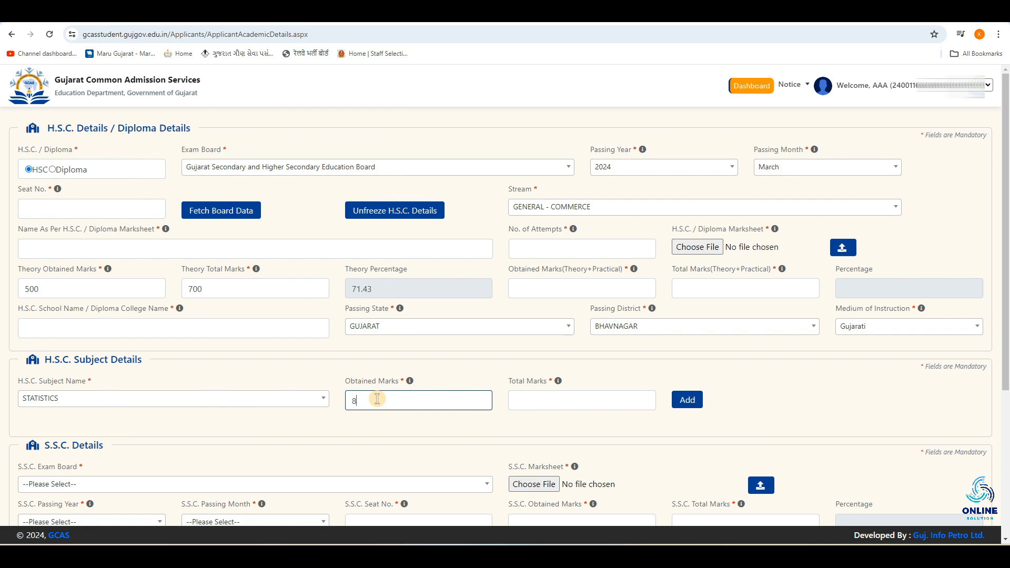
pyautogui.click(593, 399)
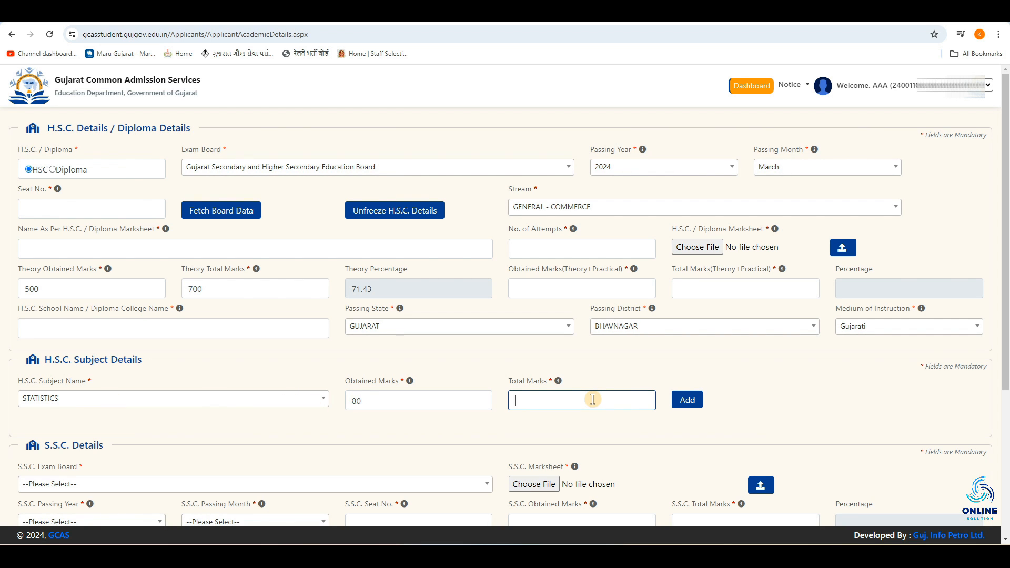
pyautogui.write('100')
pyautogui.click(688, 401)
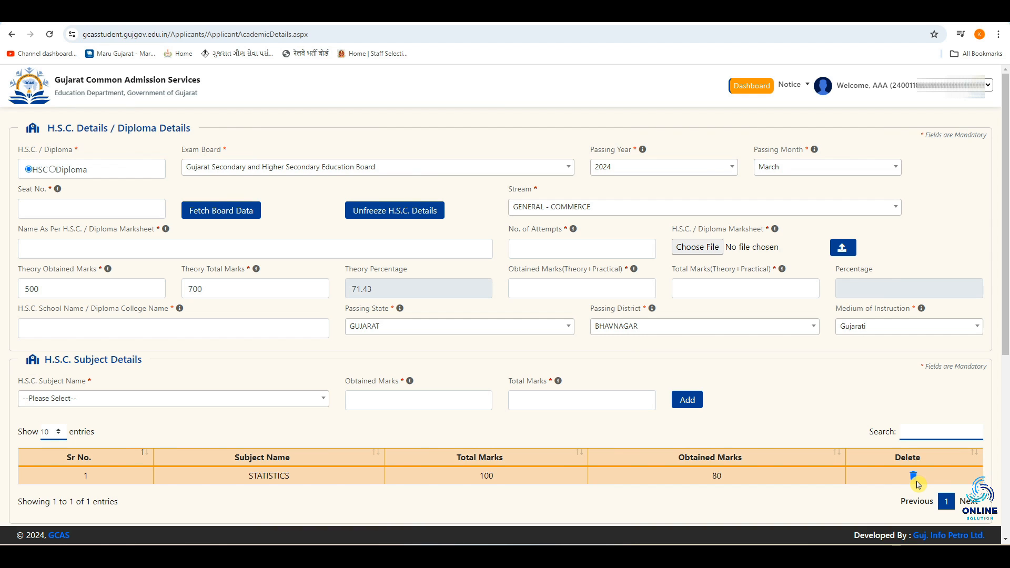
# Step: Add the H.S.C. subject ENGLISH (S.L.) with 80 obtained marks out of 100 total marks
pyautogui.click(151, 399)
pyautogui.scroll(-3, 154, 363)
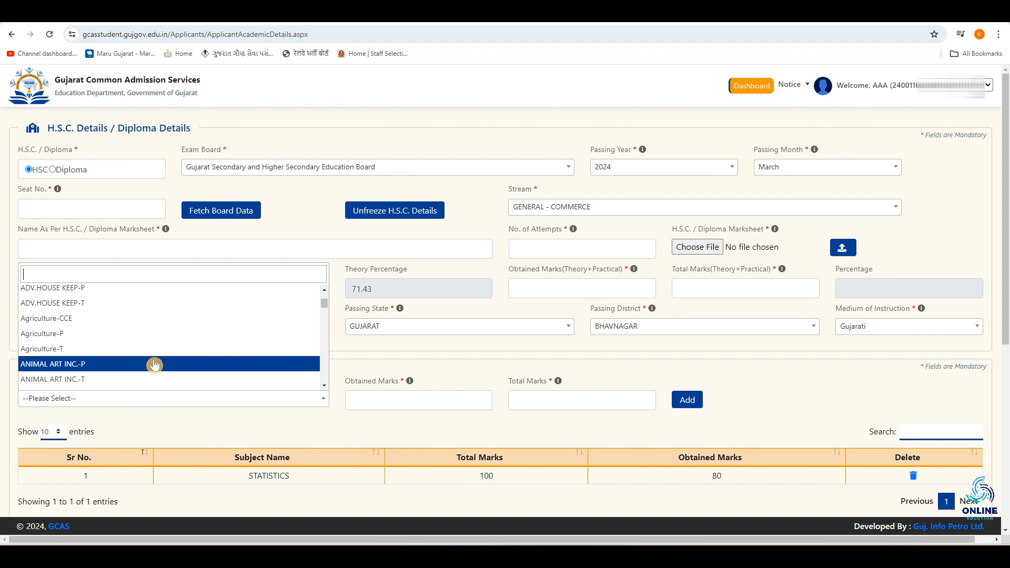
pyautogui.scroll(-6, 148, 352)
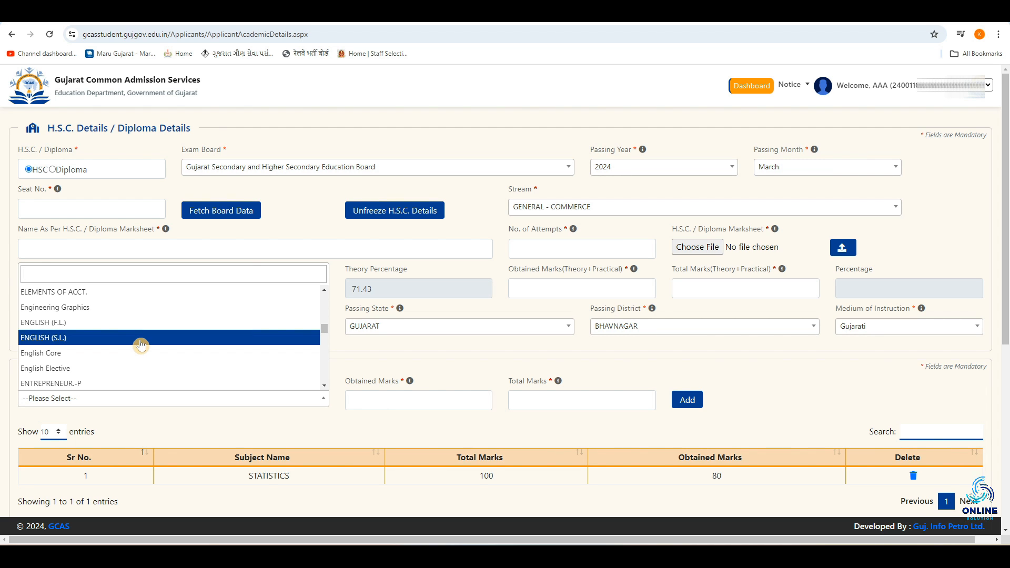
pyautogui.click(140, 340)
pyautogui.click(381, 398)
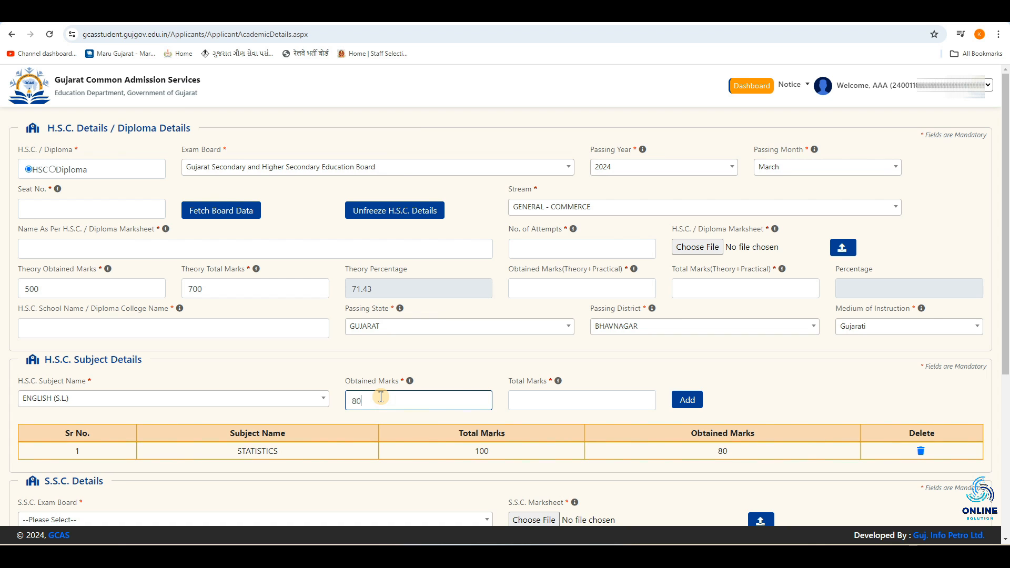
pyautogui.click(536, 400)
pyautogui.write('100')
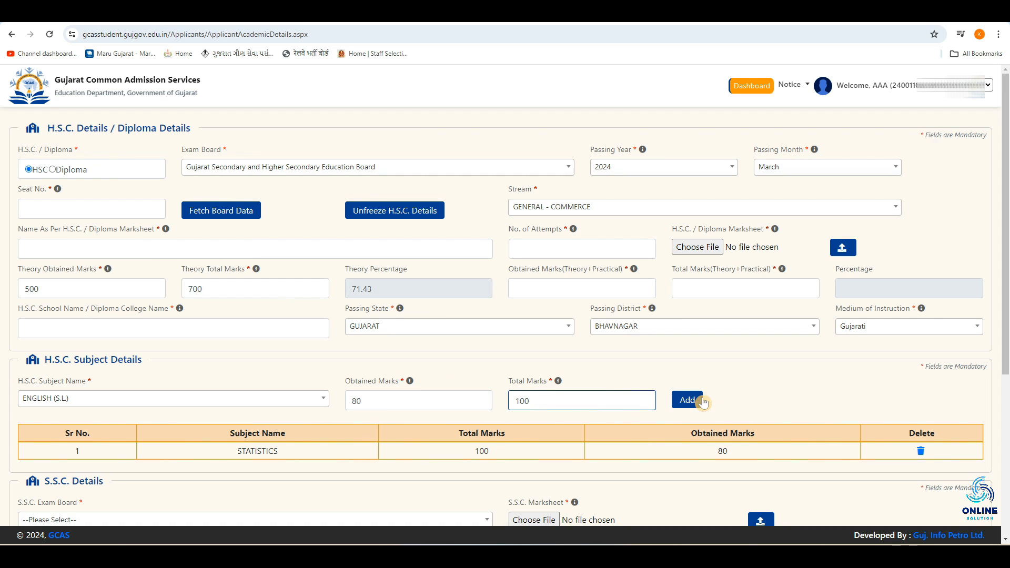
pyautogui.click(691, 401)
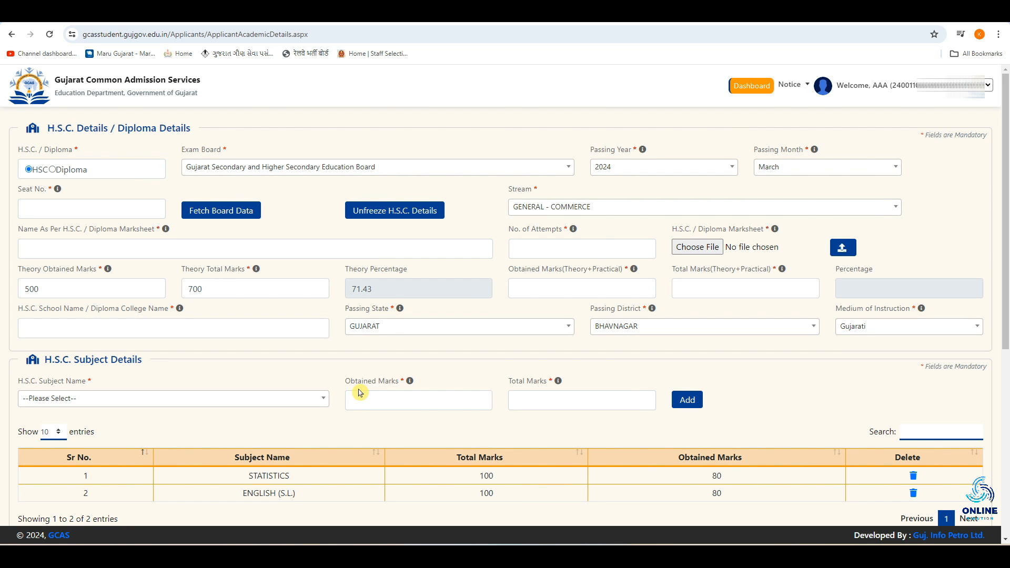
# Step: Set the S.S.C. Exam Board to Gujarat Secondary and Higher Secondary Education Board
pyautogui.scroll(-6, 360, 393)
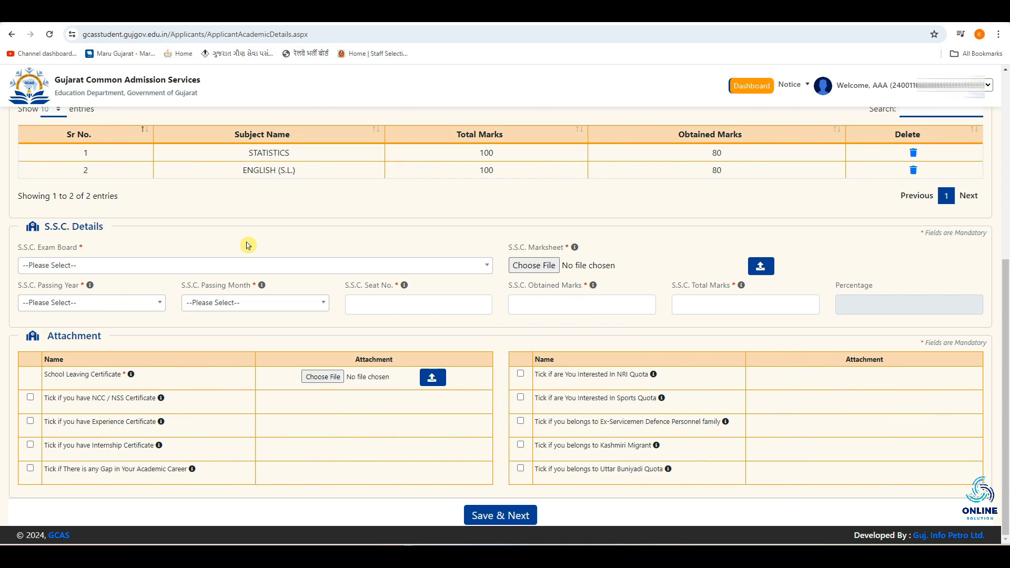
pyautogui.click(93, 266)
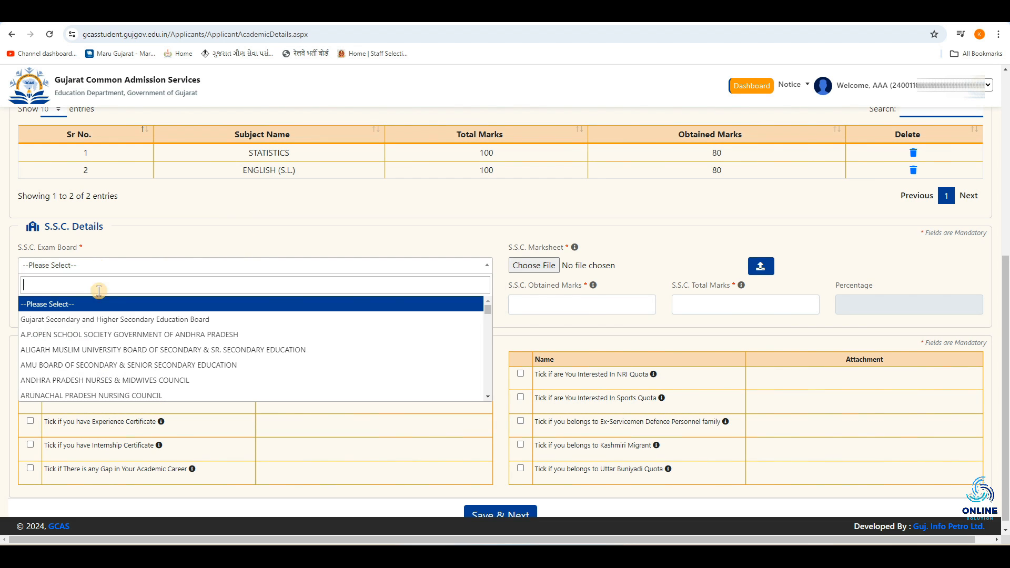
pyautogui.click(216, 320)
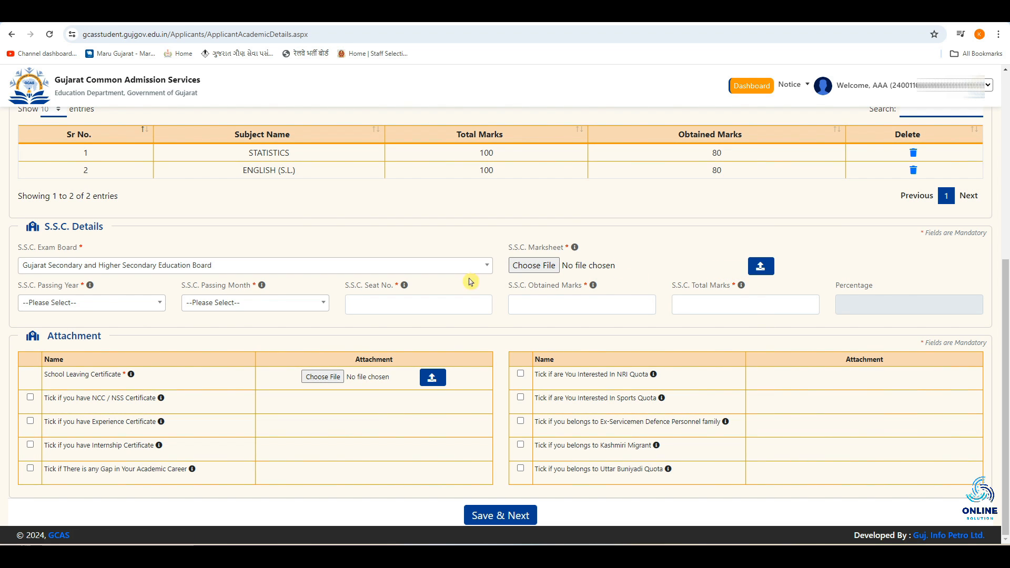
# Step: Set the S.S.C. Passing Year to 2022 and Passing Month to March
pyautogui.click(105, 304)
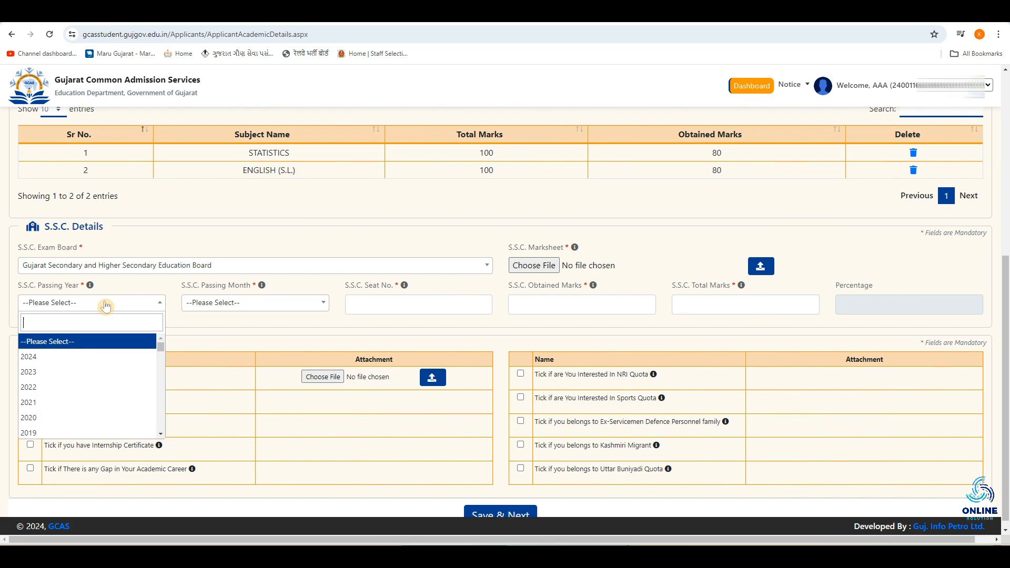
pyautogui.click(92, 392)
pyautogui.click(226, 303)
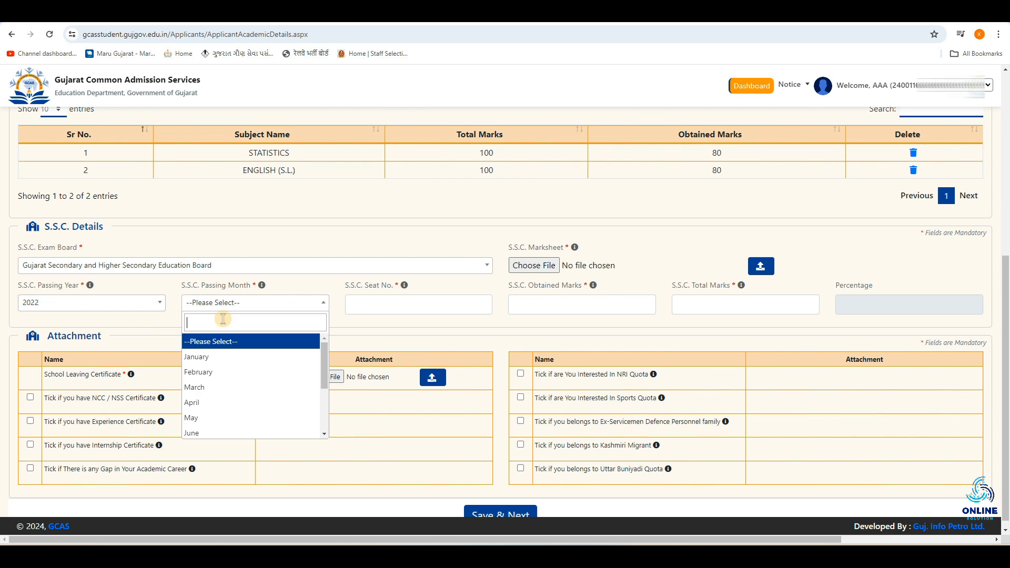
pyautogui.click(260, 389)
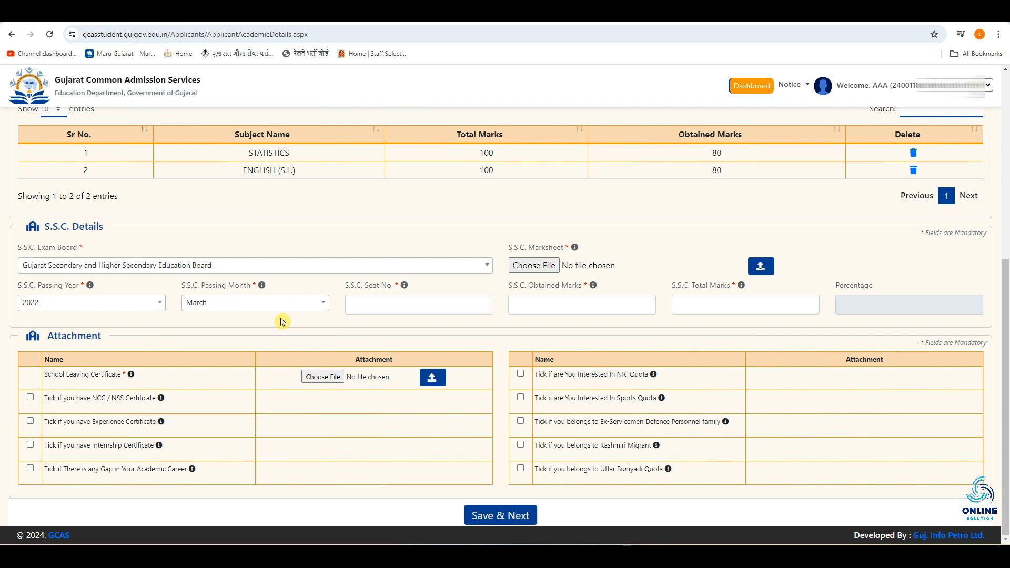
# Step: Enter S.S.C. Total Marks 600 and S.S.C. Obtained Marks 500
pyautogui.click(371, 309)
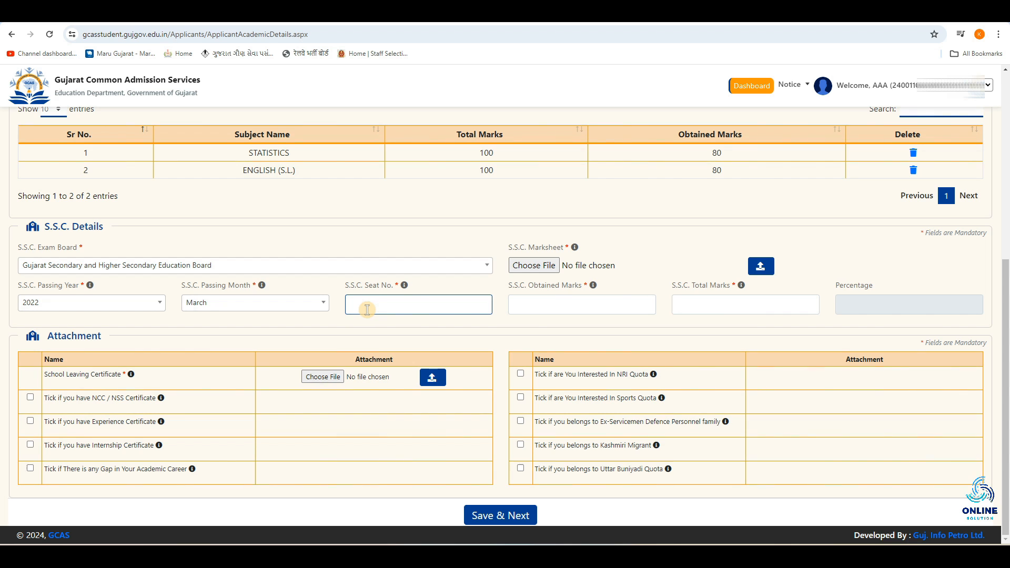
pyautogui.click(544, 308)
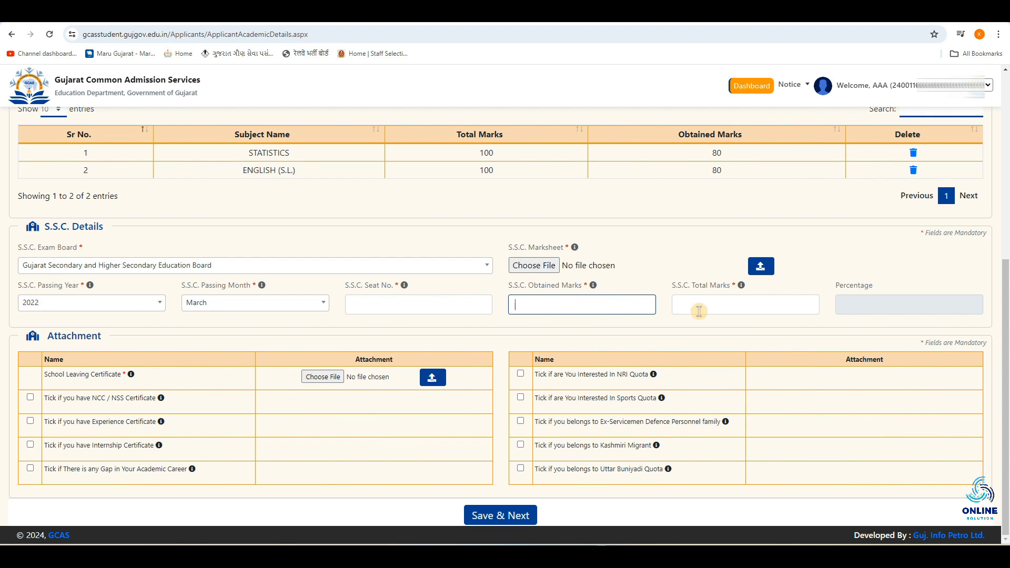
pyautogui.click(719, 308)
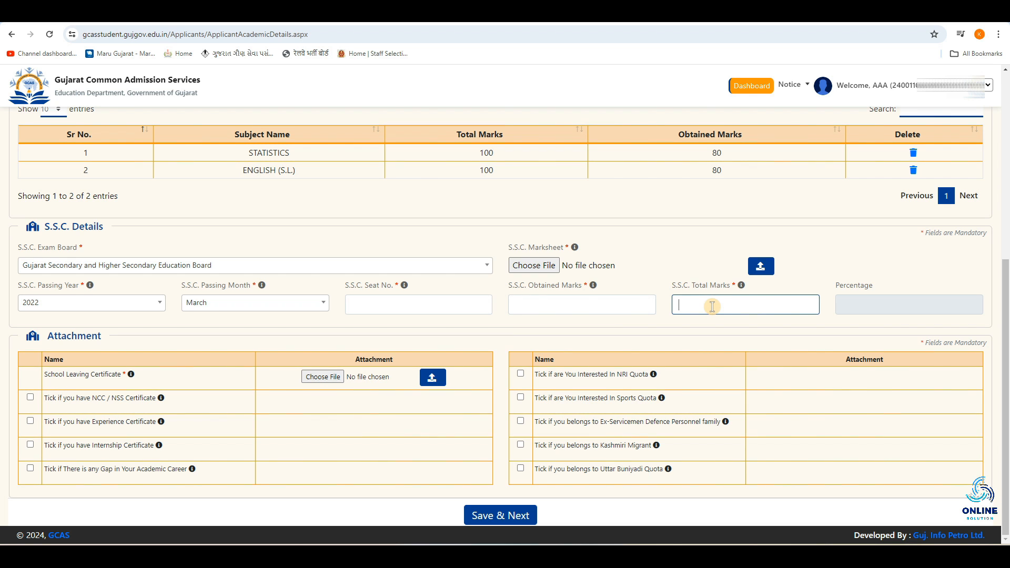
pyautogui.write('600')
pyautogui.click(593, 304)
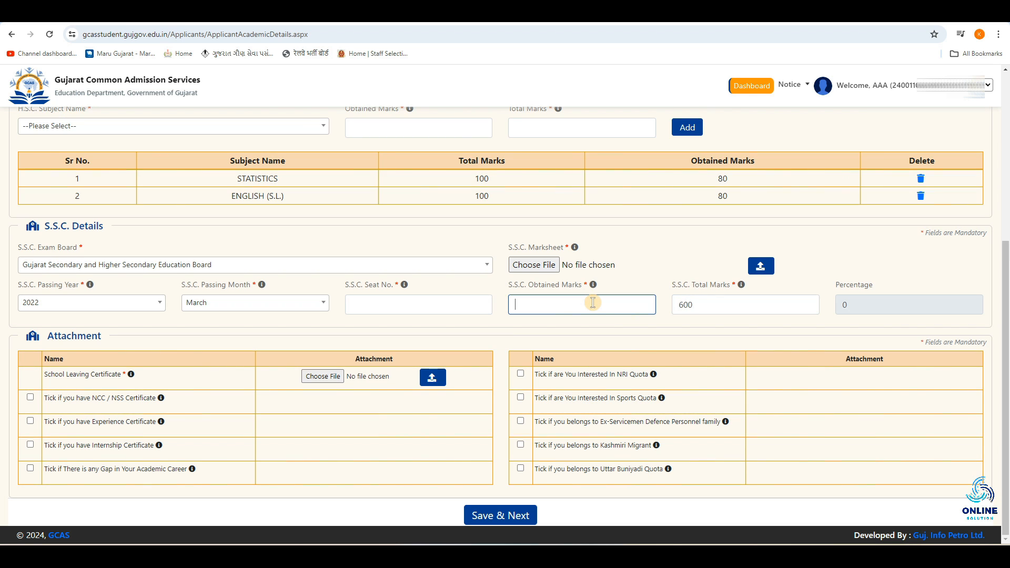
pyautogui.click(720, 304)
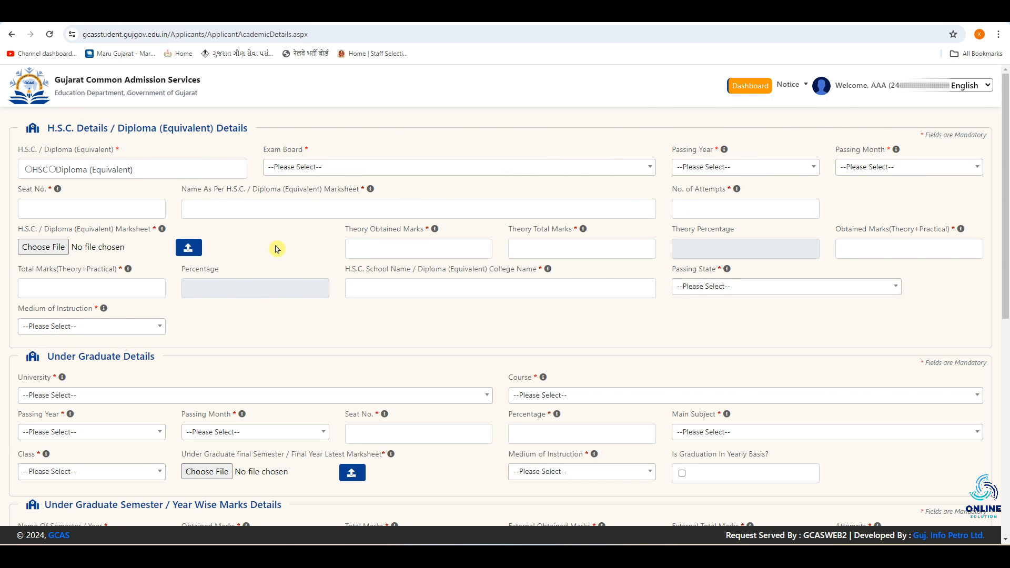
# Step: Select MAHARAJA KRISHNAKUMARSINHJI BHAVNAGAR UNIVERSITY (ID: U-0124) as the Under Graduate University
pyautogui.scroll(-2, 278, 249)
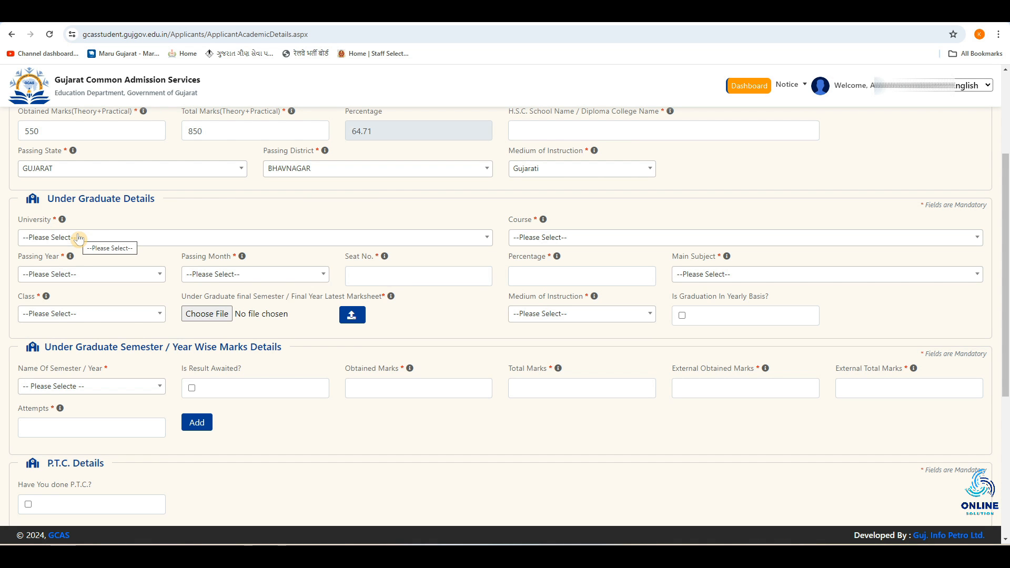
pyautogui.click(79, 237)
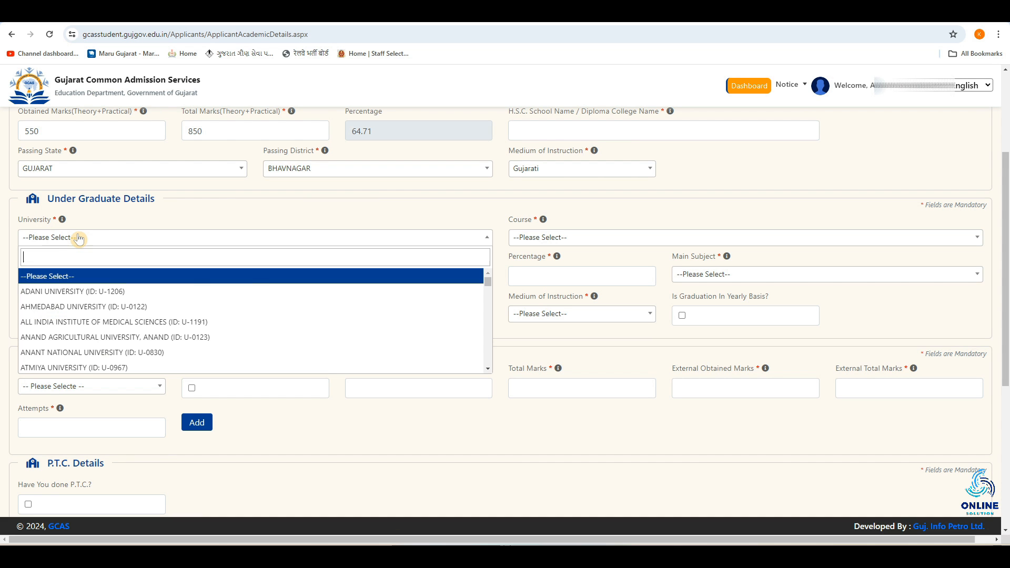
pyautogui.scroll(-5, 97, 325)
pyautogui.click(100, 321)
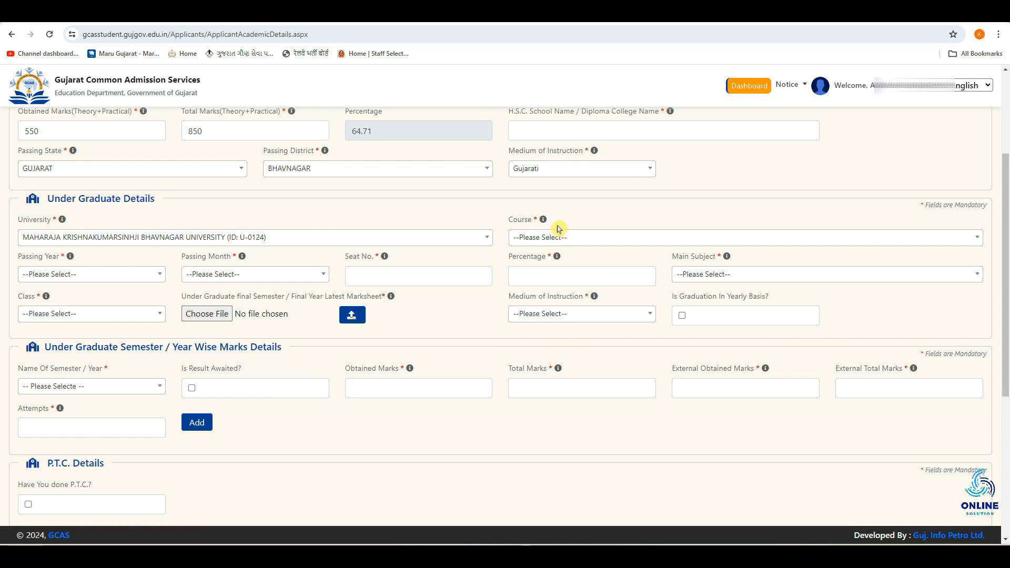
# Step: Select BACHELOR OF COMMERCE as the Under Graduate Course
pyautogui.click(553, 237)
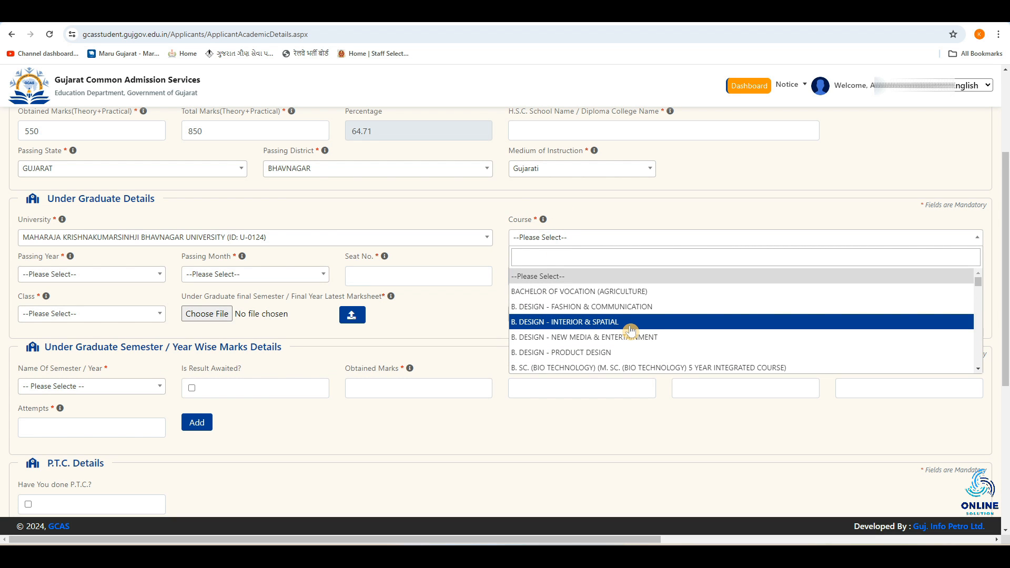
pyautogui.scroll(-3, 589, 319)
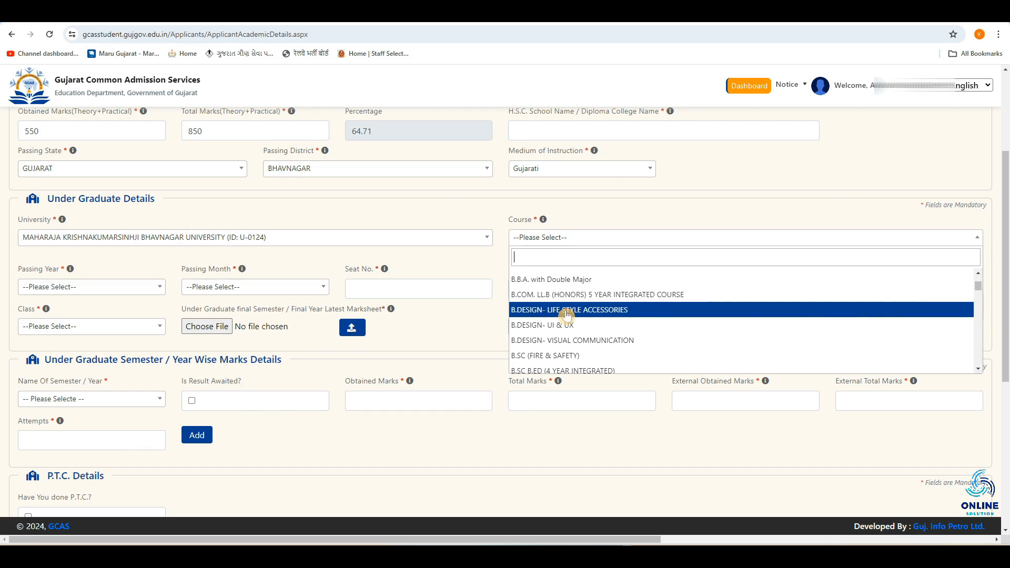
pyautogui.scroll(-3, 572, 313)
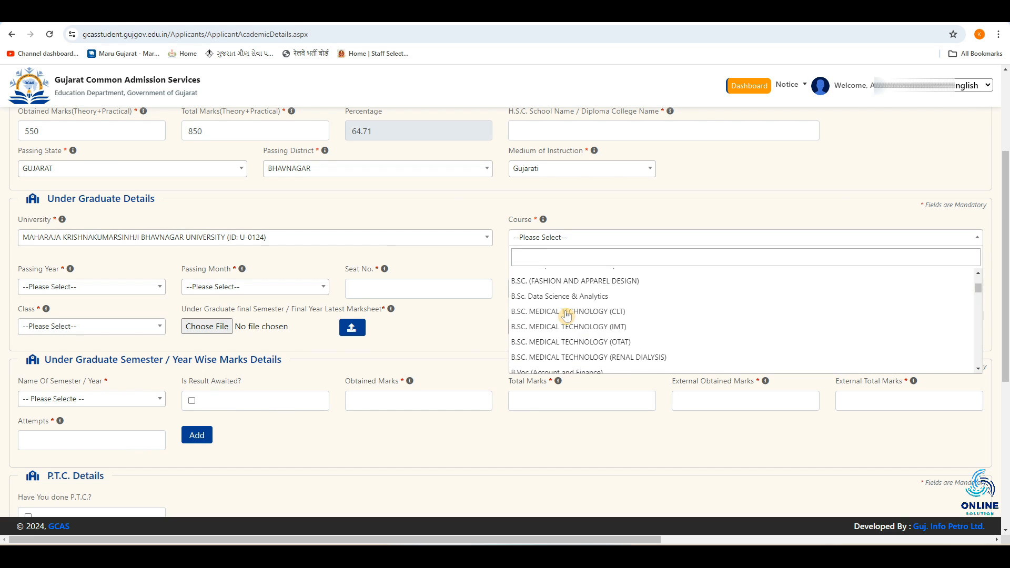
# Step: Set the Under Graduate Passing Year to 2024 and Passing Month to March
pyautogui.click(112, 274)
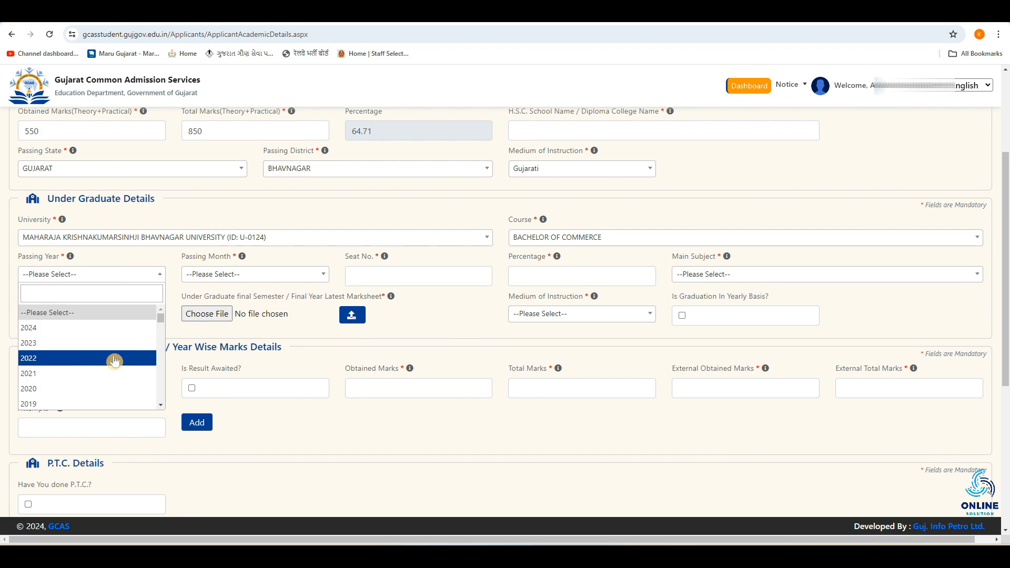
pyautogui.click(67, 327)
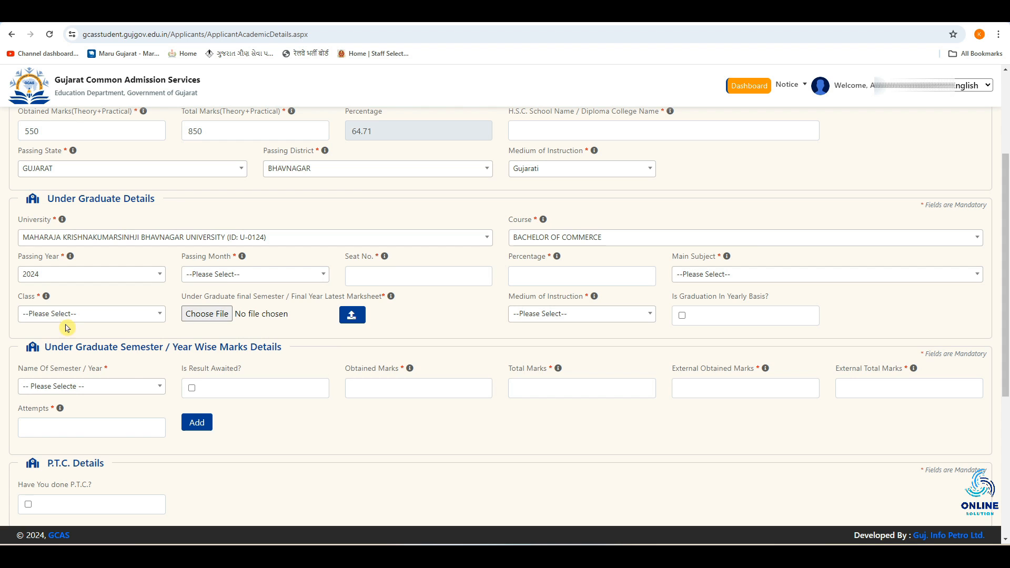
pyautogui.click(217, 278)
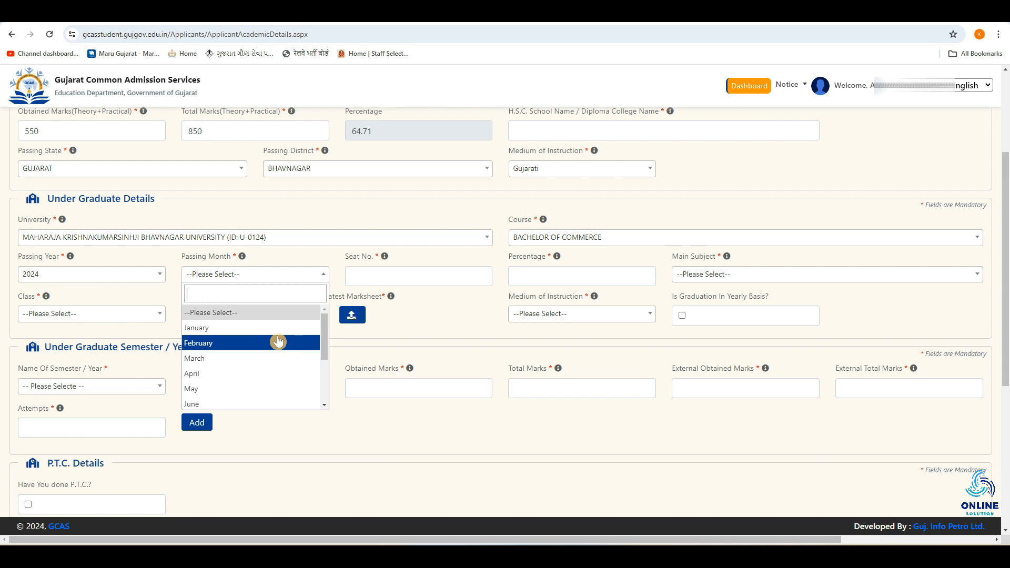
pyautogui.click(245, 364)
# Step: Enter an Under Graduate Percentage of 75 and select ACCOUNT as the Main Subject
pyautogui.click(392, 276)
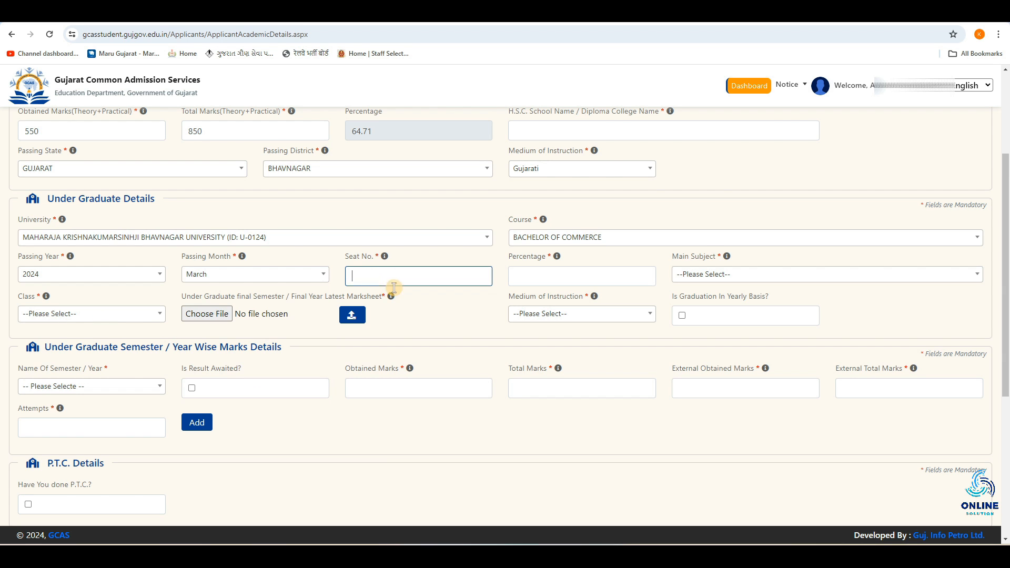
pyautogui.moveTo(386, 262)
pyautogui.click(540, 277)
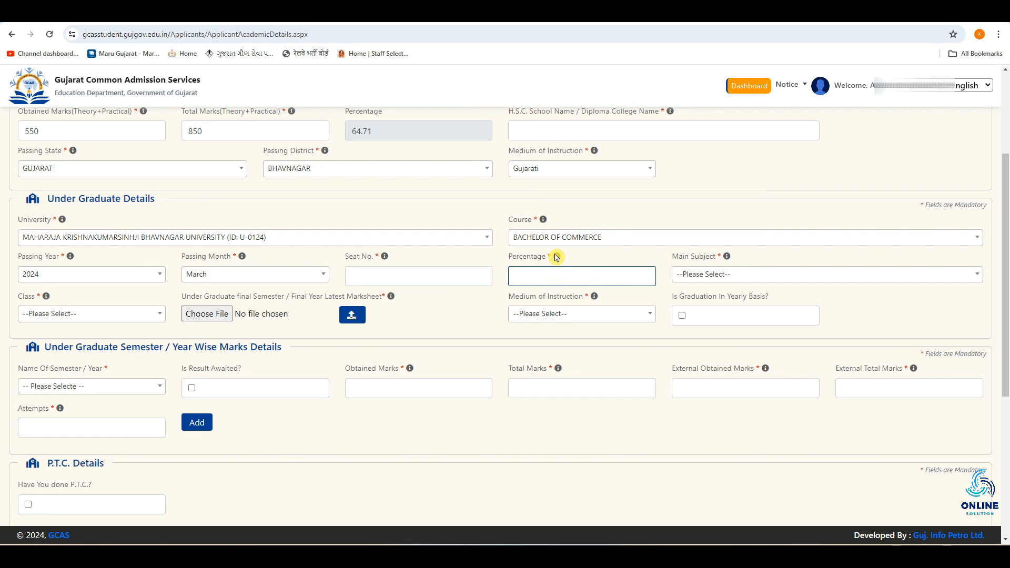
pyautogui.moveTo(556, 257)
pyautogui.click(741, 274)
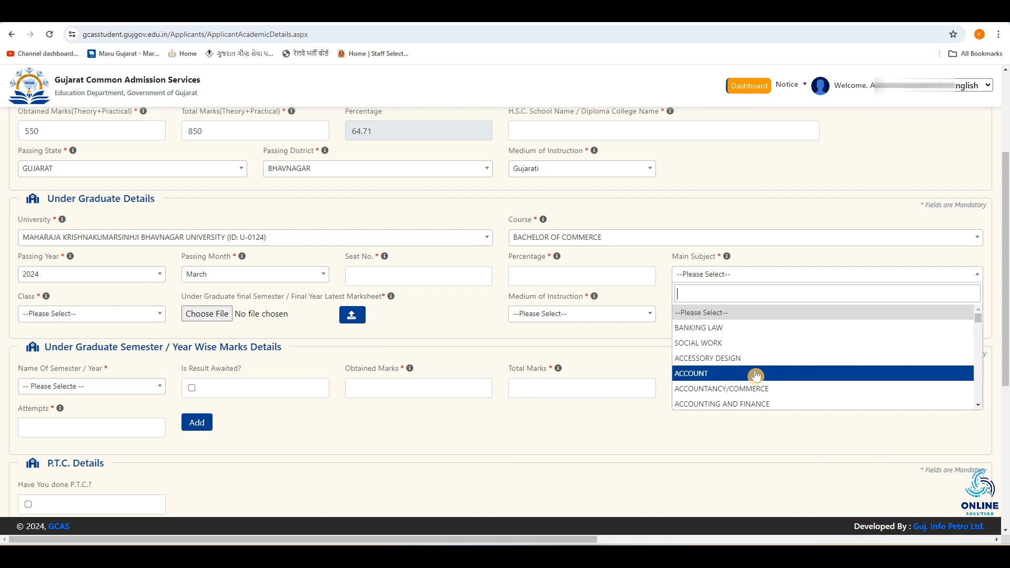
pyautogui.click(797, 372)
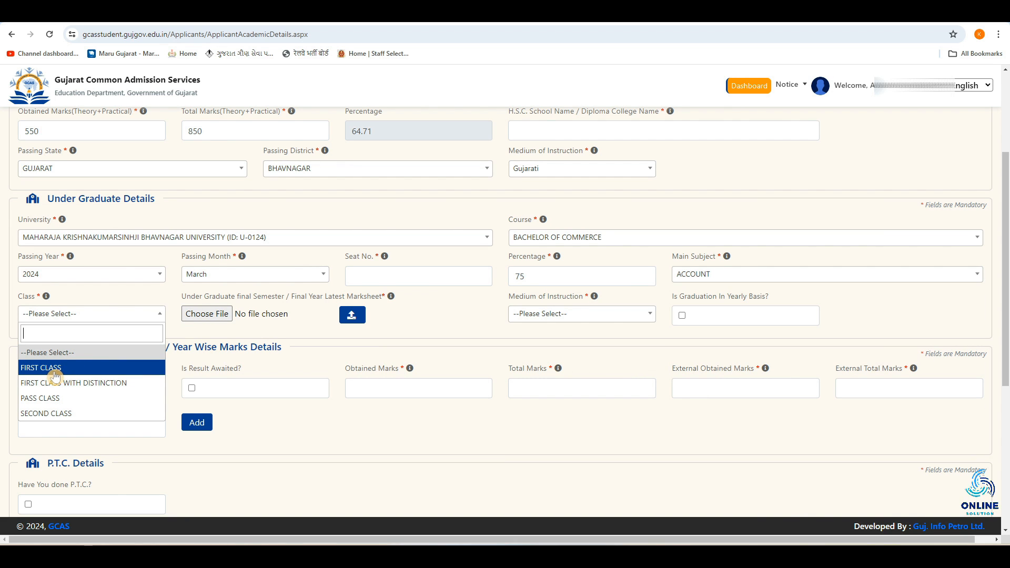
# Step: Set the Under Graduate Class to FIRST CLASS and Medium of Instruction to Gujarati
pyautogui.click(57, 374)
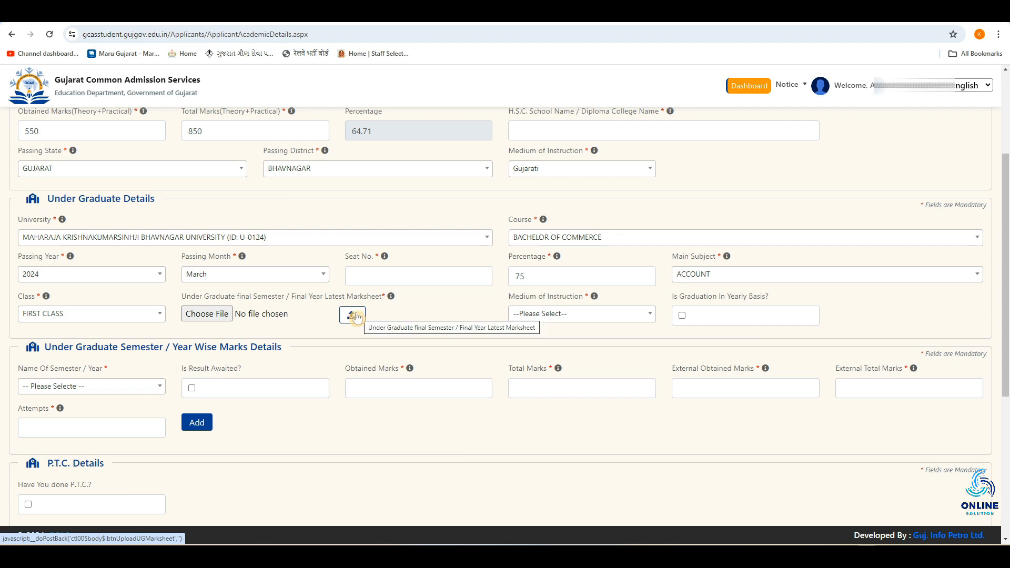
pyautogui.click(565, 314)
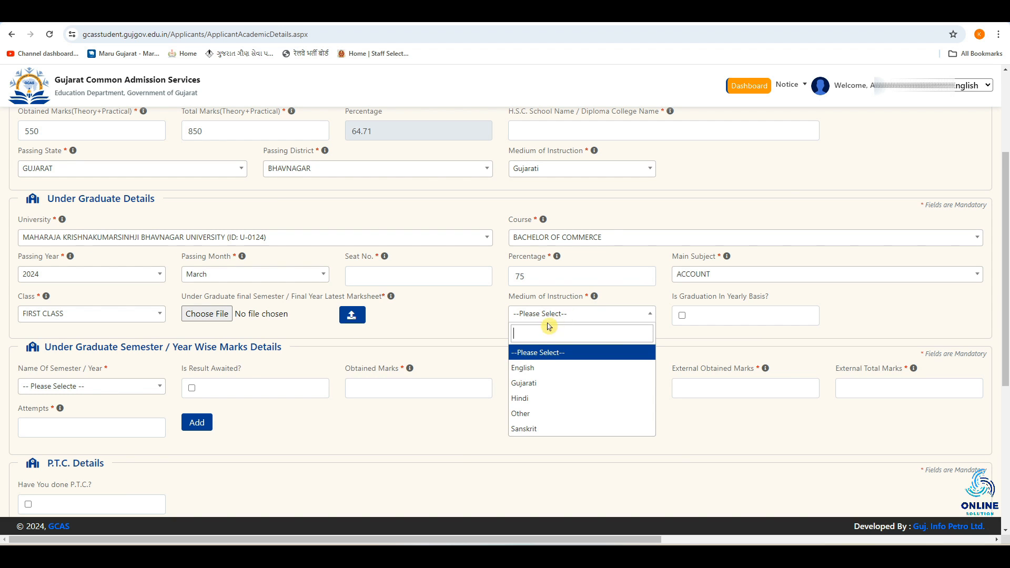
pyautogui.click(542, 382)
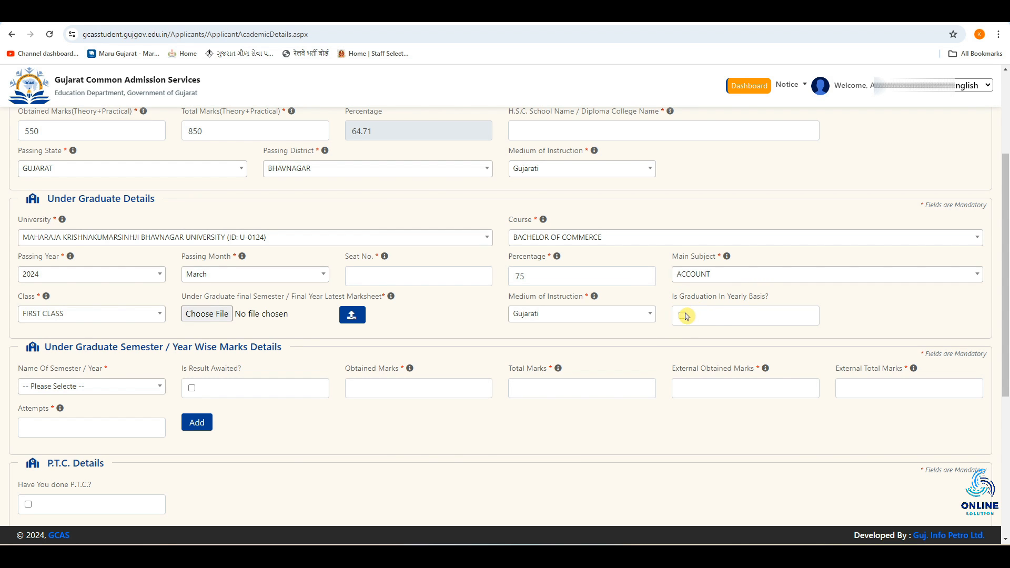
# Step: Choose 1 as the Name of Semester / Year in the semester-wise marks details
pyautogui.click(682, 317)
pyautogui.scroll(-2, 679, 319)
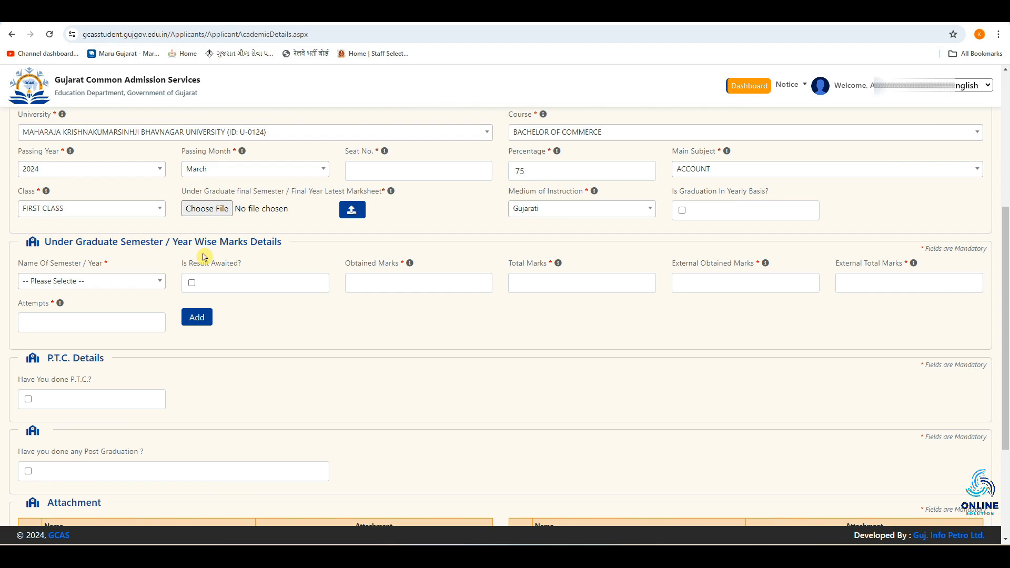
pyautogui.click(92, 283)
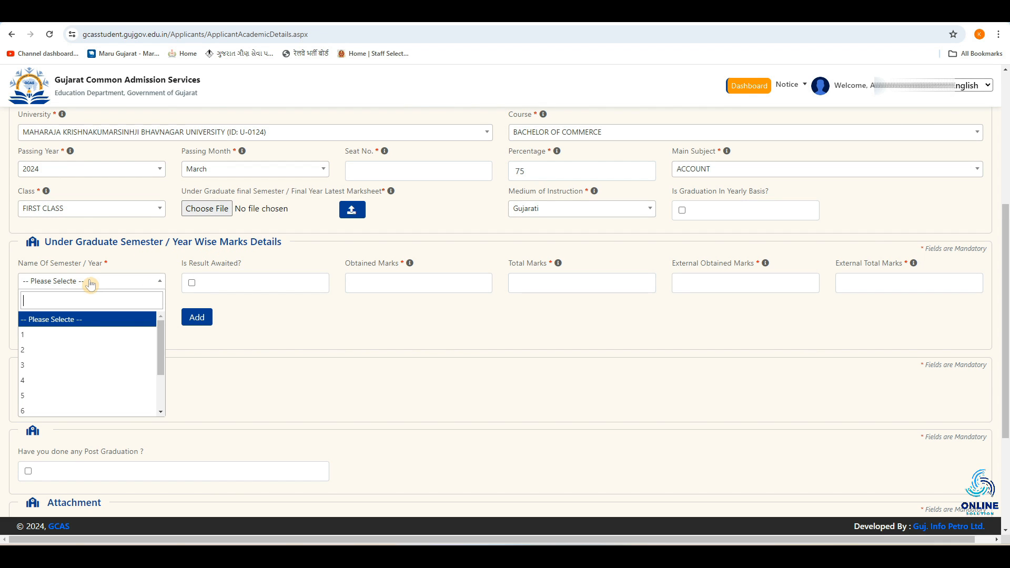
pyautogui.click(290, 332)
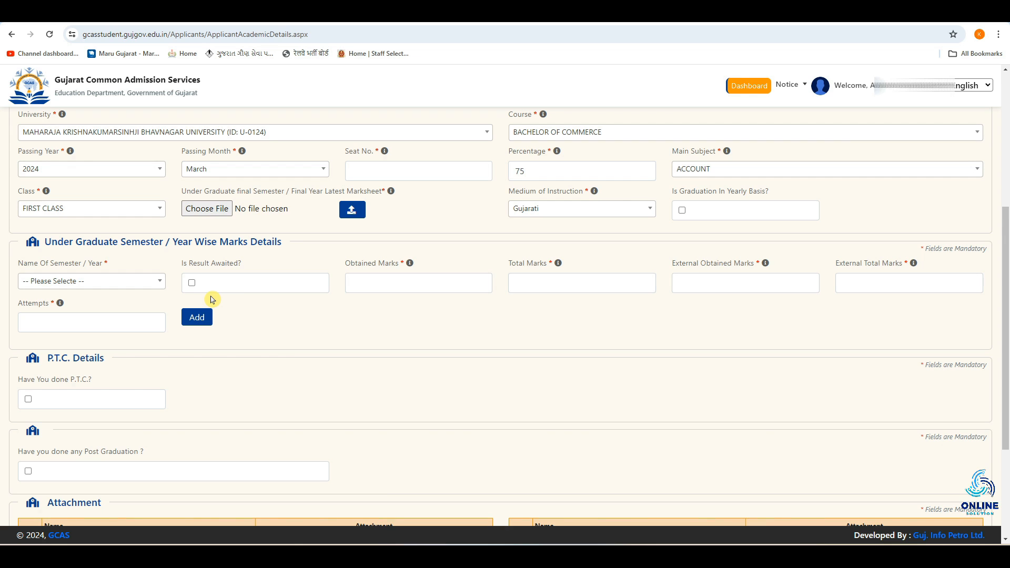
pyautogui.click(96, 288)
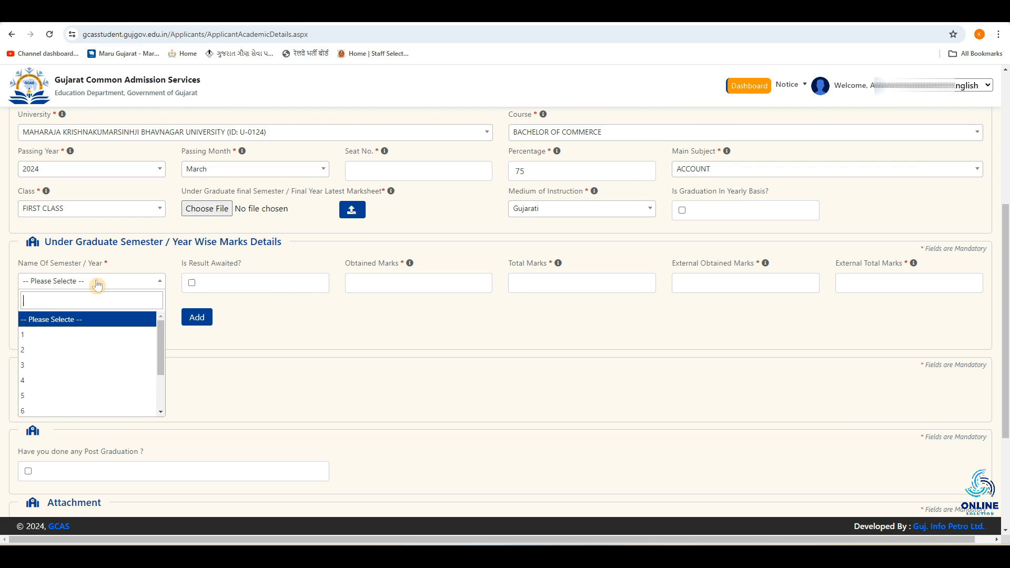
pyautogui.click(43, 340)
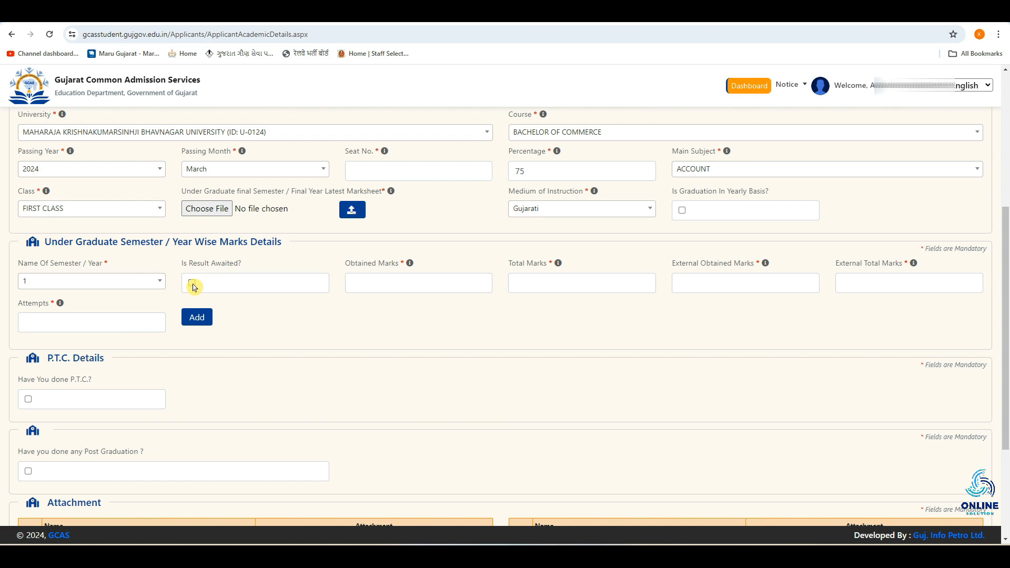
# Step: Enter Obtained Marks 500 and Total Marks 700 for semester 1
pyautogui.click(362, 283)
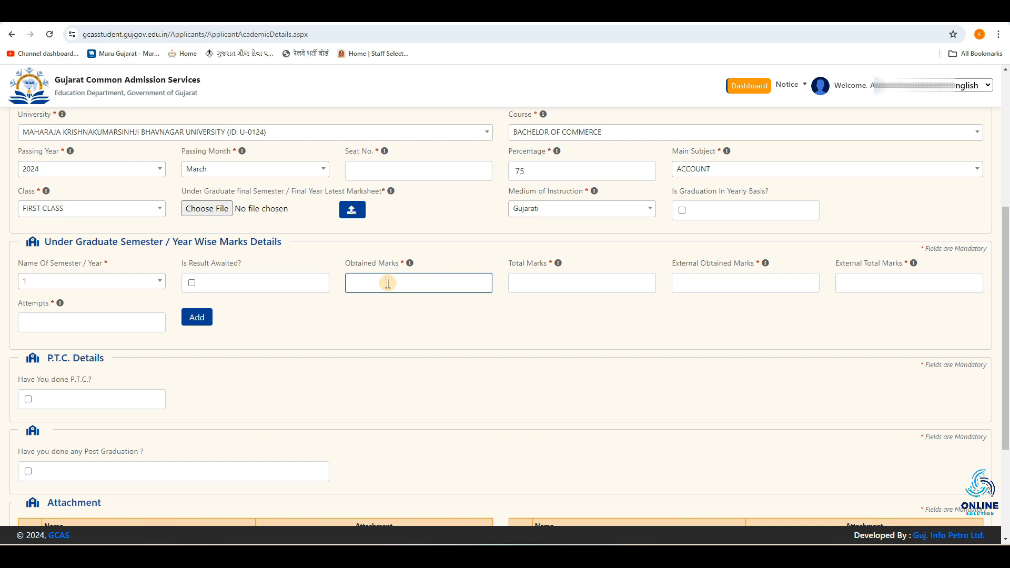
pyautogui.write('500')
pyautogui.click(511, 282)
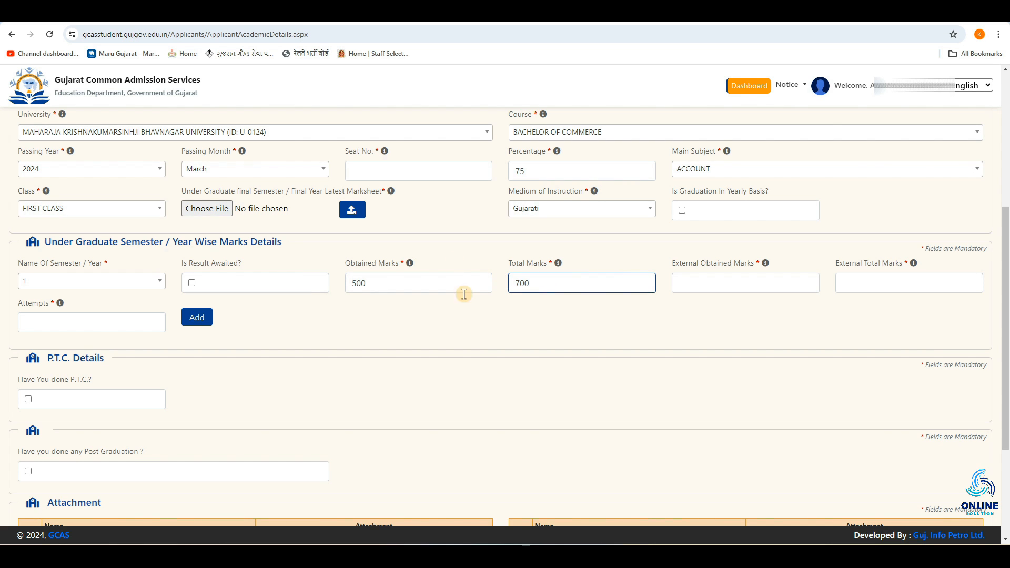
# Step: Enter External Obtained Marks 400 and External Total Marks 550 for semester 1
pyautogui.click(684, 285)
pyautogui.moveTo(672, 263); pyautogui.dragTo(753, 261)
pyautogui.click(702, 281)
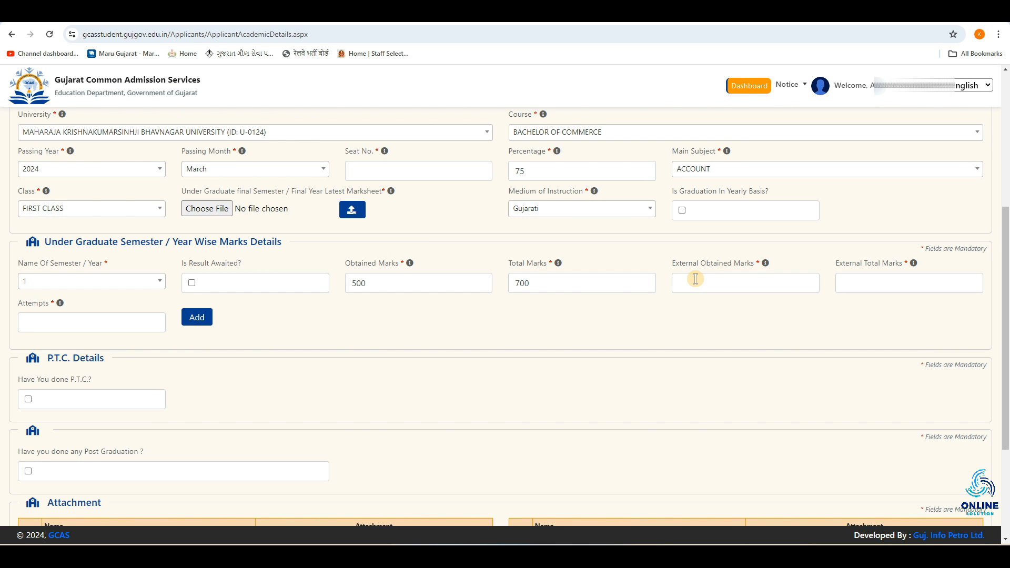
pyautogui.click(728, 279)
pyautogui.click(850, 281)
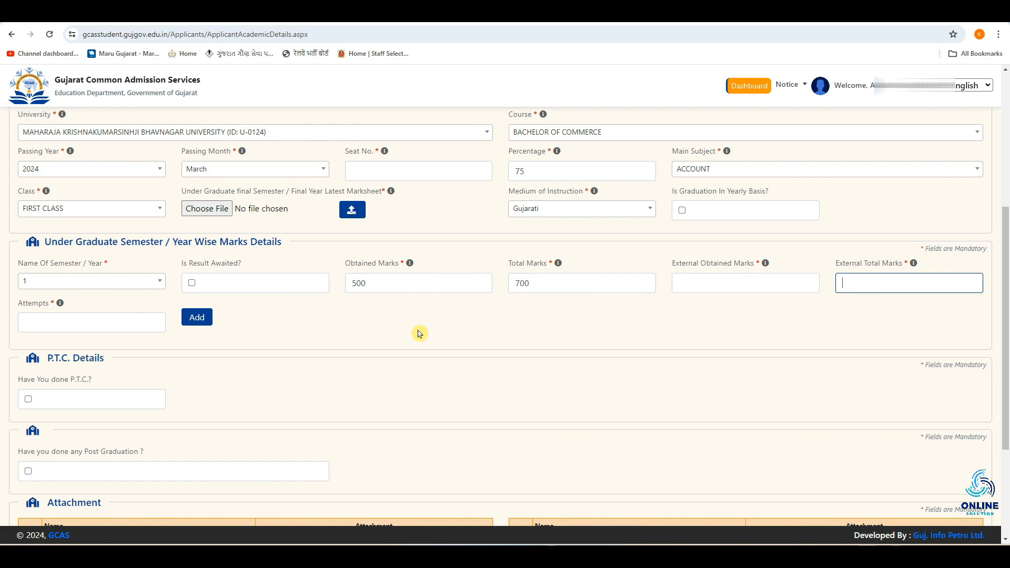
# Step: Set Attempts to 1 and add the semester 1 marks row to the table
pyautogui.click(42, 315)
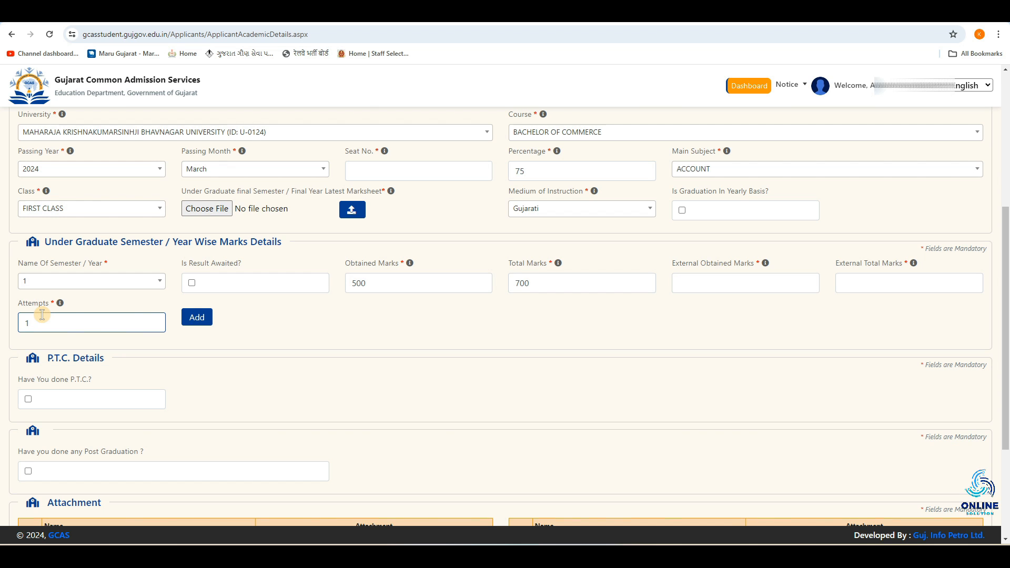
pyautogui.click(207, 324)
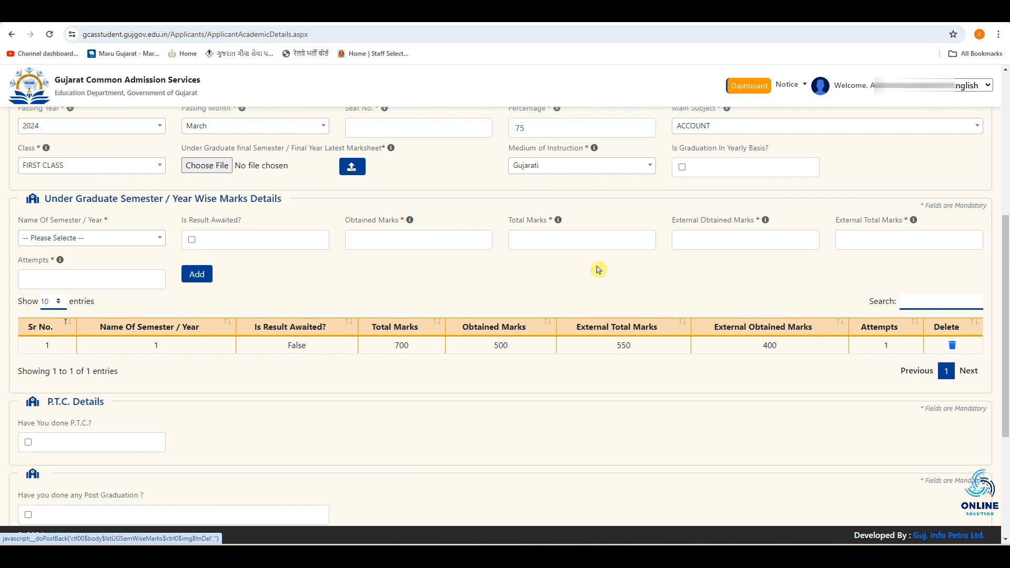
# Step: Choose 2 as the Name of Semester / Year for the next marks row
pyautogui.click(121, 246)
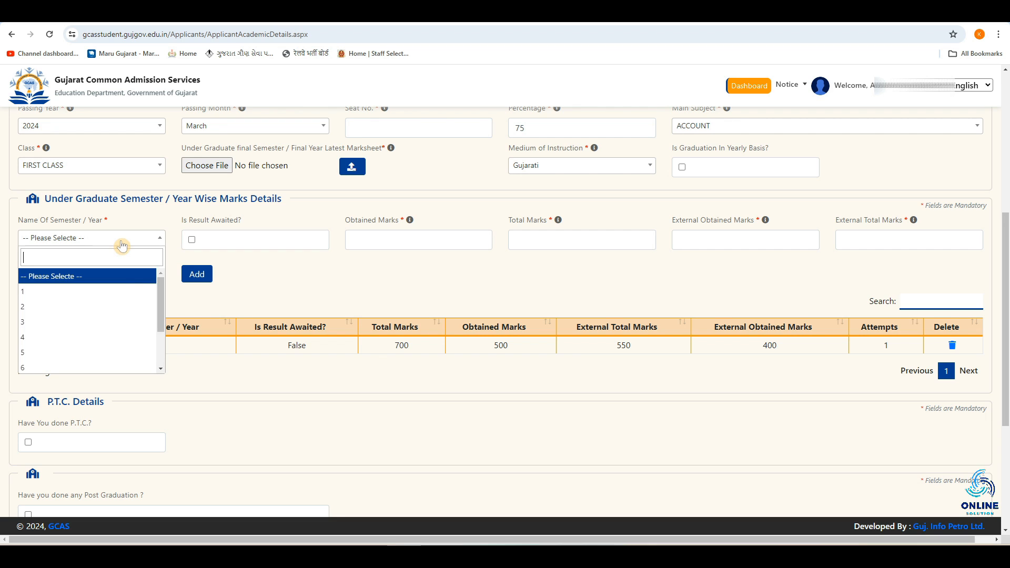
pyautogui.click(53, 309)
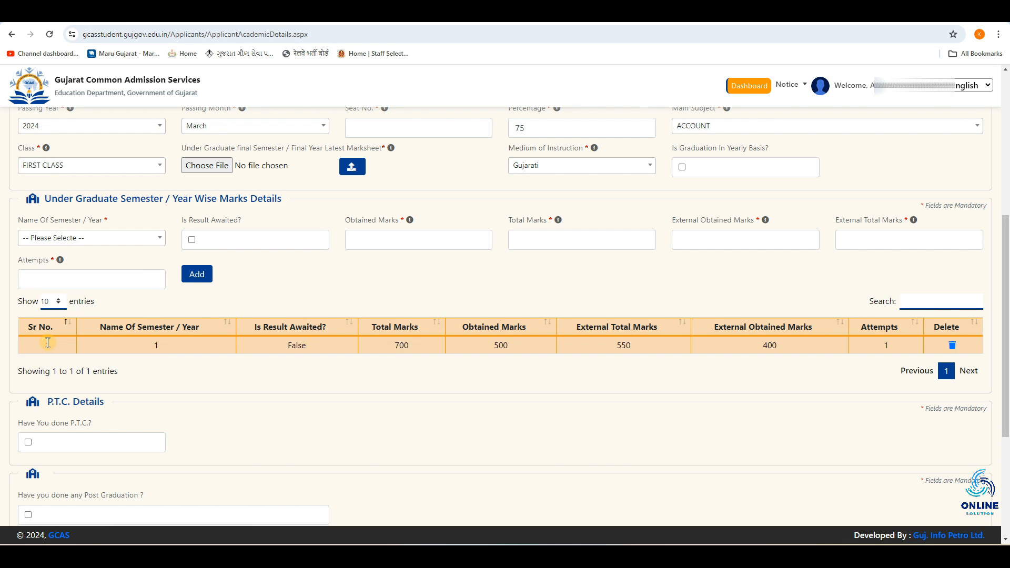
pyautogui.click(107, 240)
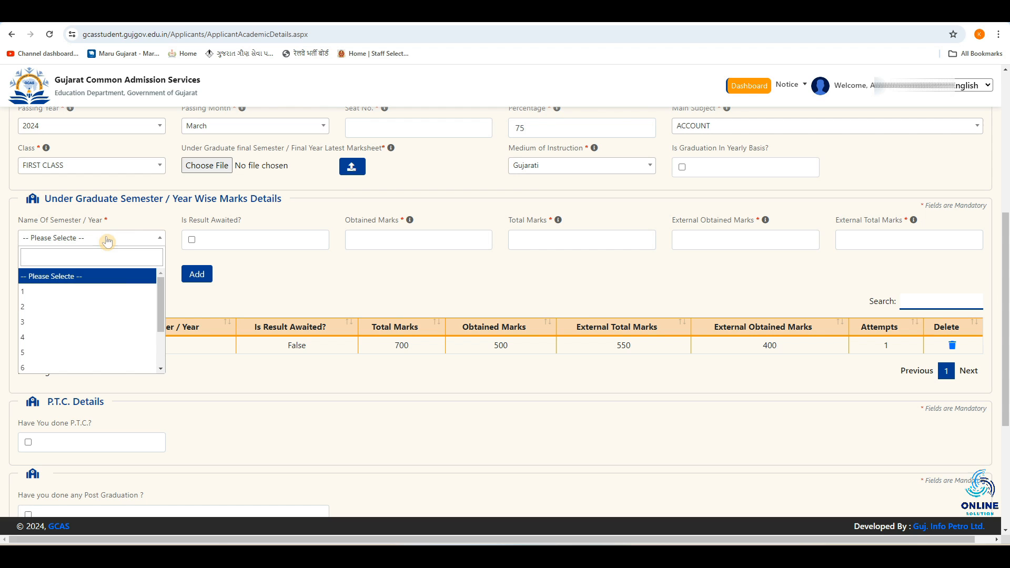
pyautogui.click(37, 310)
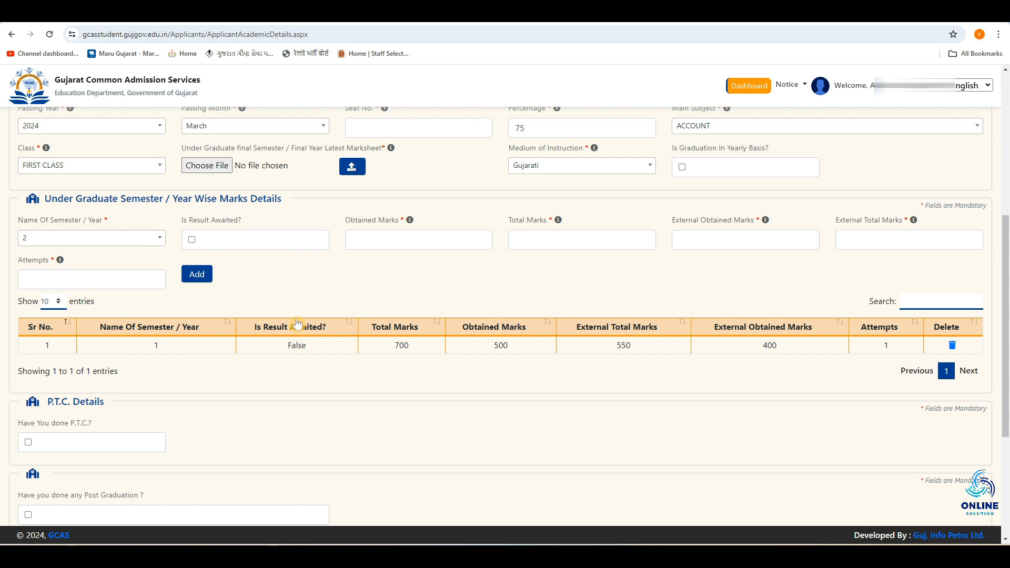
pyautogui.scroll(-4, 308, 286)
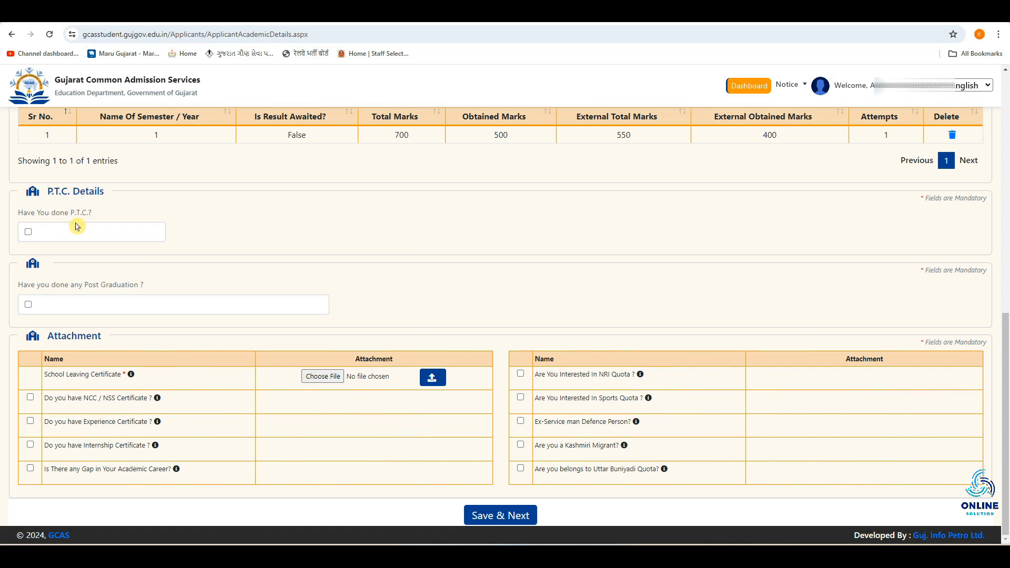
pyautogui.click(28, 233)
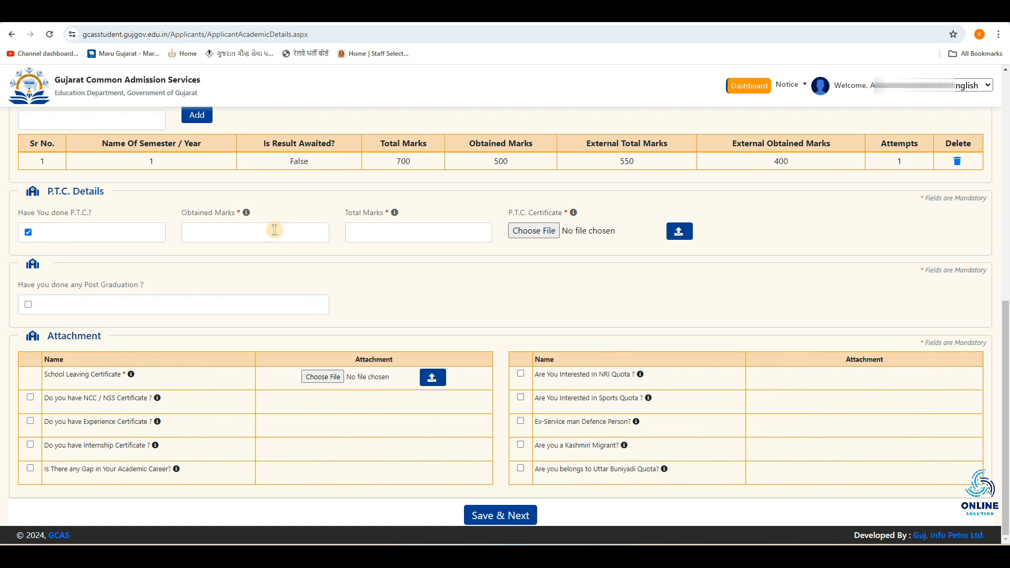
pyautogui.click(241, 232)
pyautogui.click(395, 232)
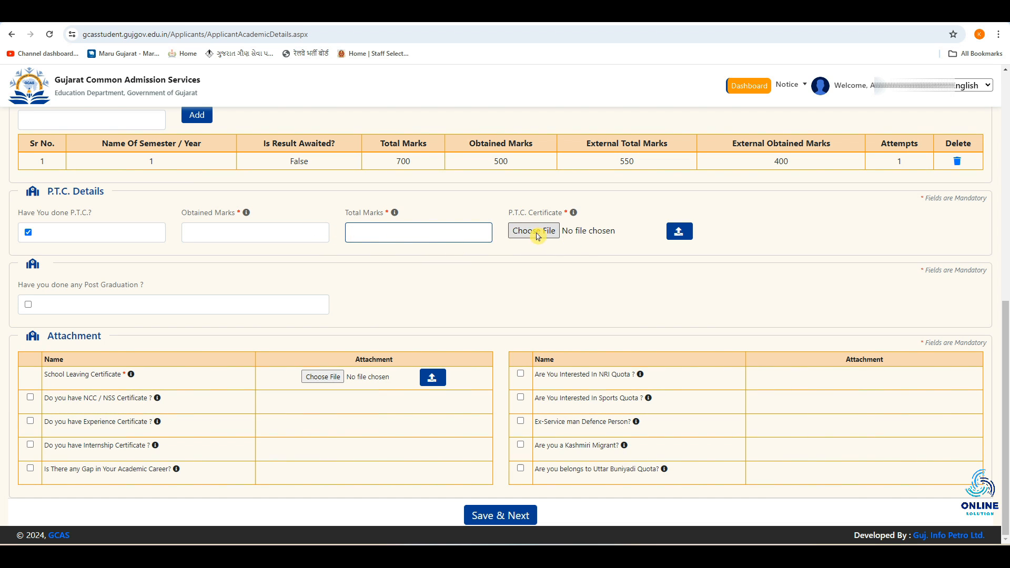
pyautogui.click(29, 233)
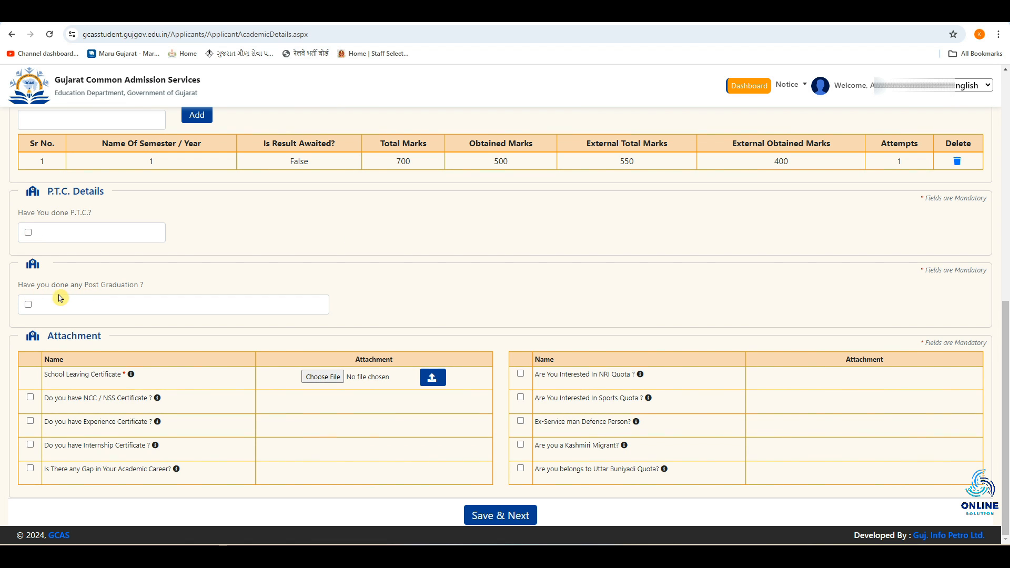
pyautogui.click(28, 304)
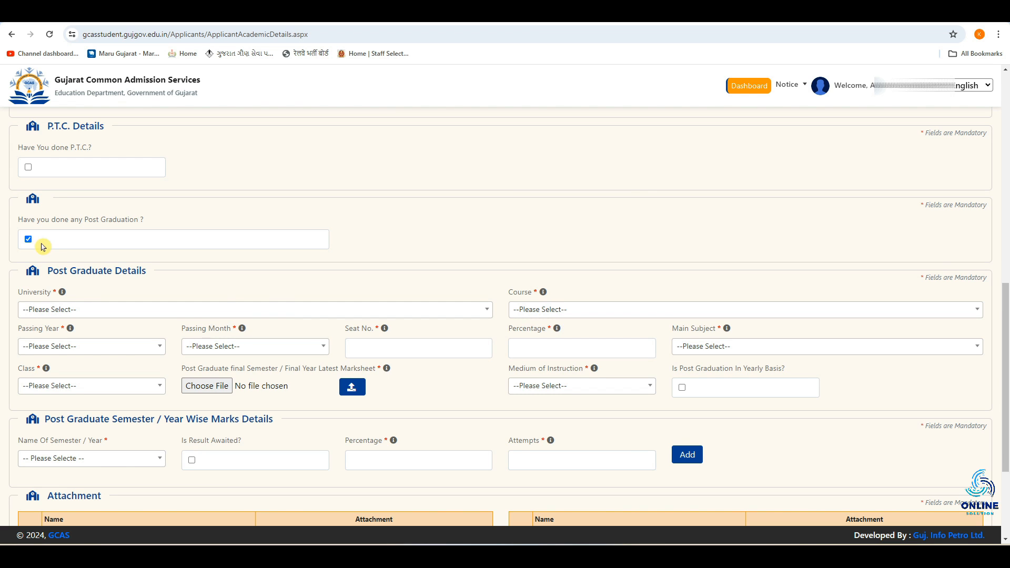
pyautogui.click(29, 240)
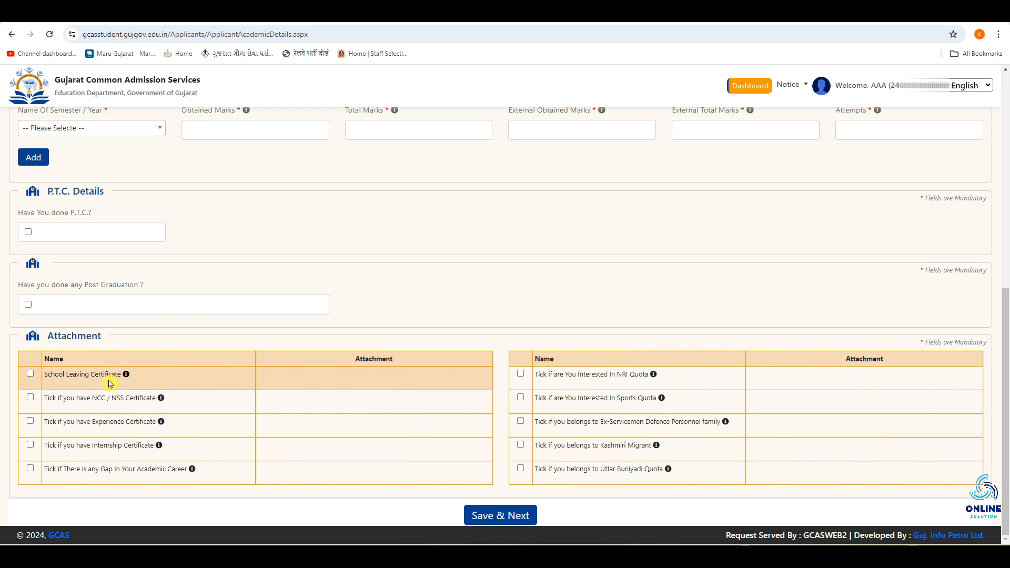
# Step: Tick the School Leaving Certificate option in the Attachment section
pyautogui.click(30, 375)
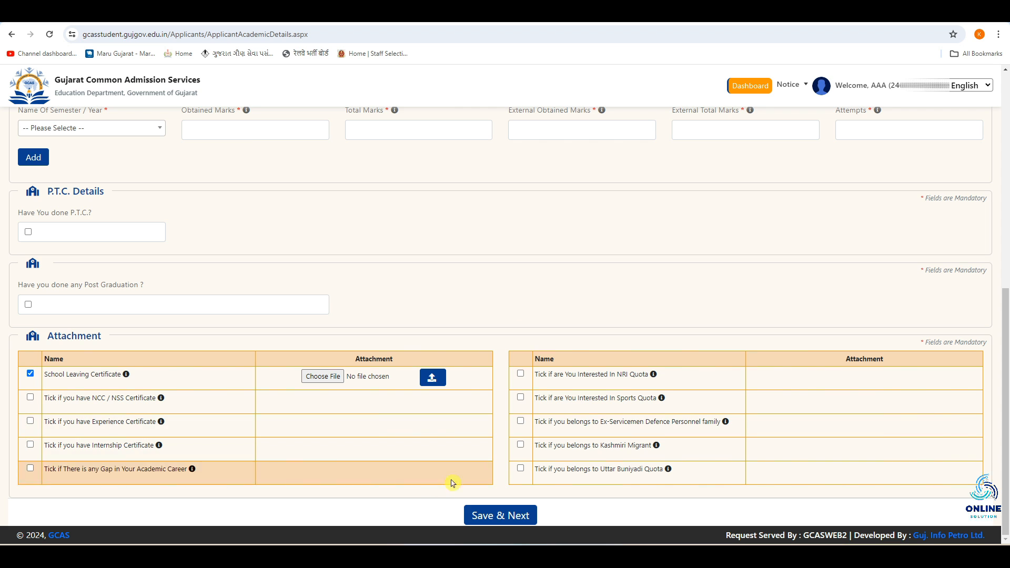
# Step: Save the academic details and open the Choice section of the application
pyautogui.click(520, 514)
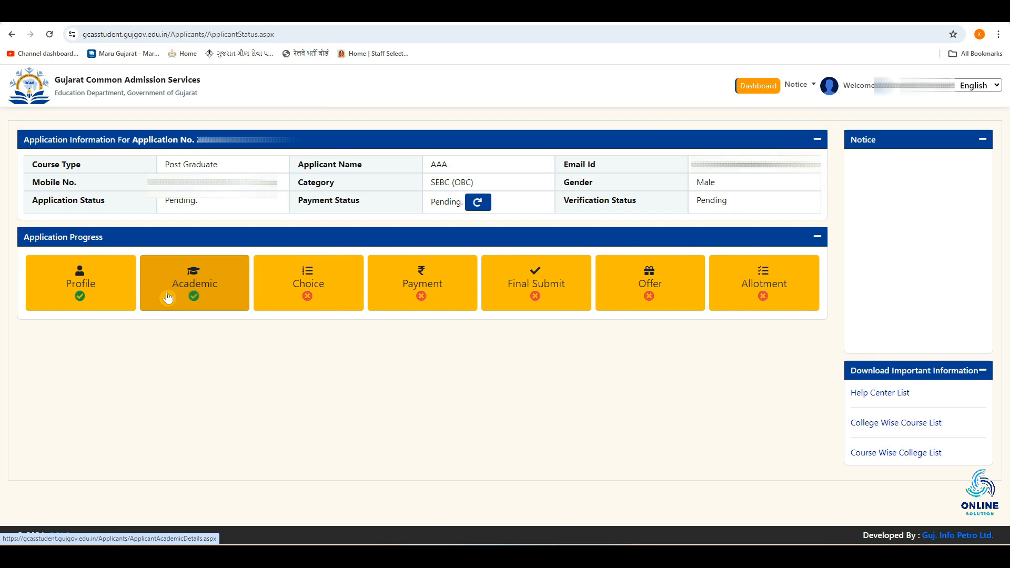
pyautogui.click(317, 280)
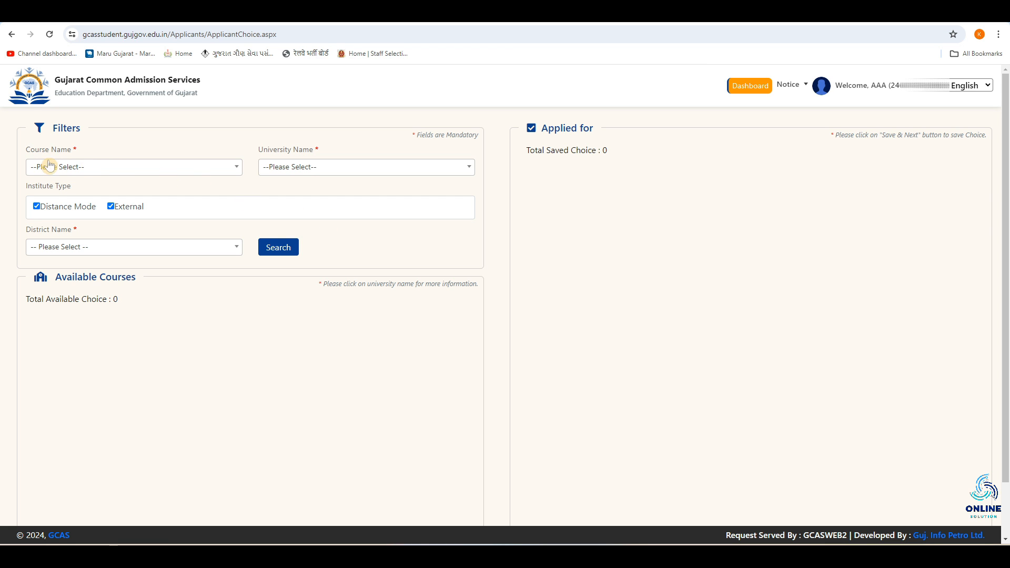
# Step: Search available courses for MCOM (EXTERNAL) at Maharaja Krishnakumarsinhji Bhavnagar University in BHAVNAGAR district
pyautogui.click(80, 167)
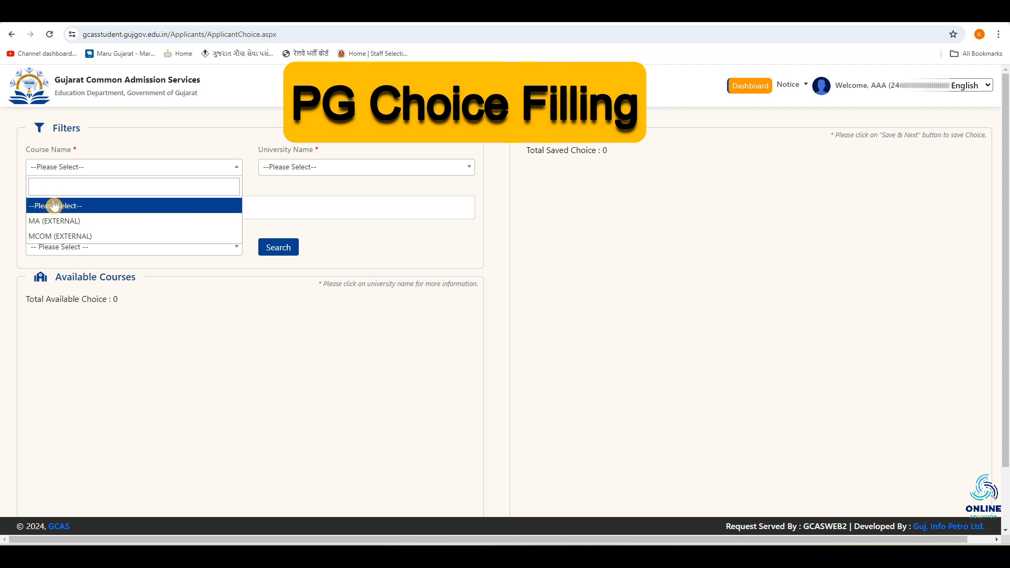
pyautogui.click(116, 242)
pyautogui.click(326, 171)
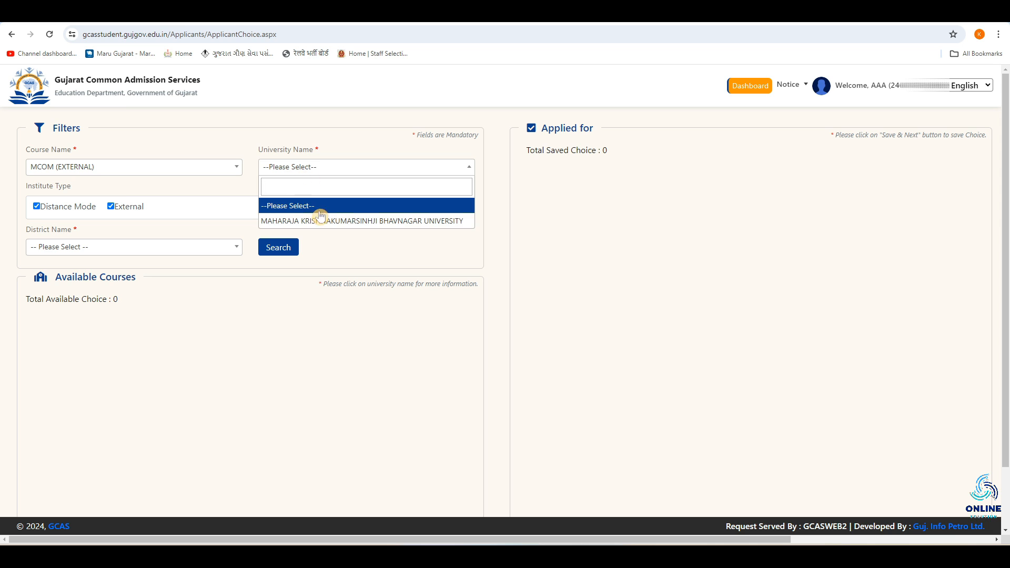
pyautogui.click(371, 222)
pyautogui.click(130, 248)
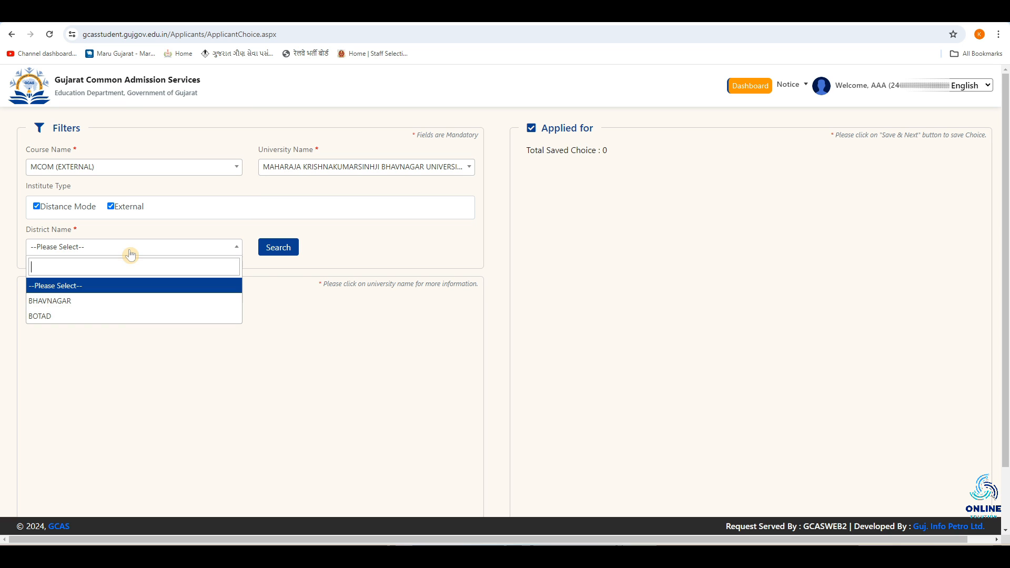
pyautogui.click(112, 304)
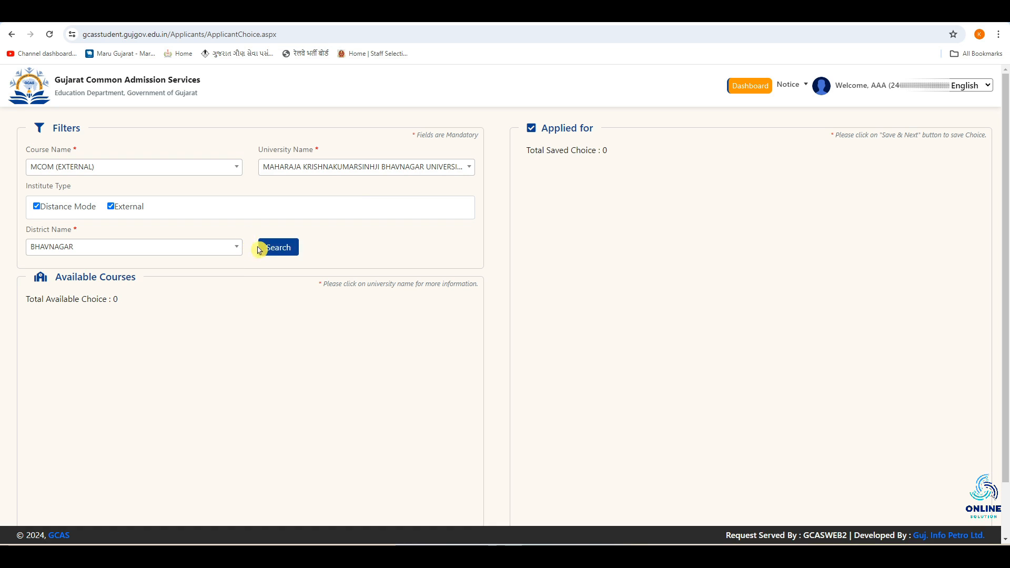
pyautogui.click(277, 247)
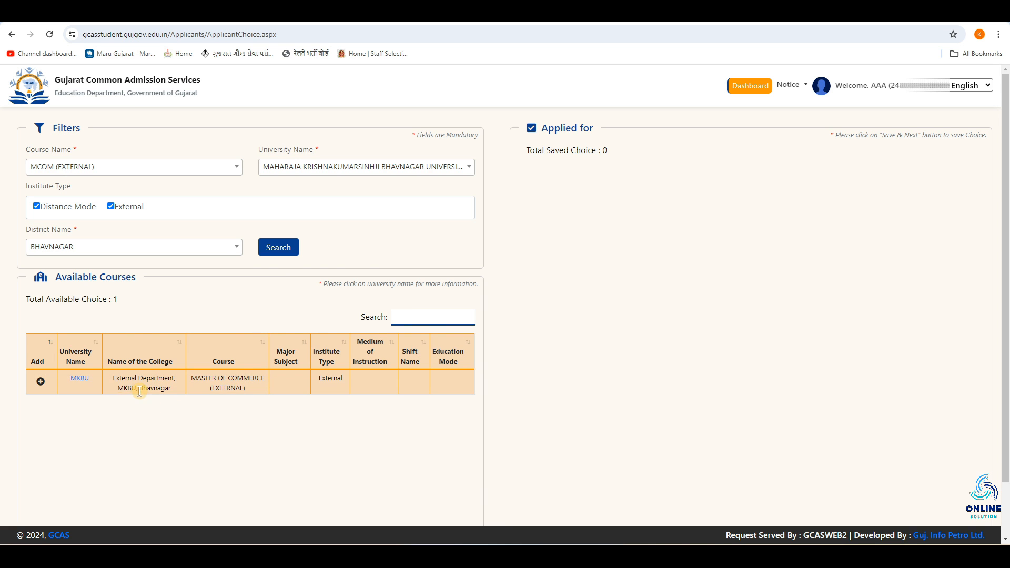
# Step: Add the MKBU Master of Commerce (External) course to the applied choices and save them
pyautogui.click(40, 385)
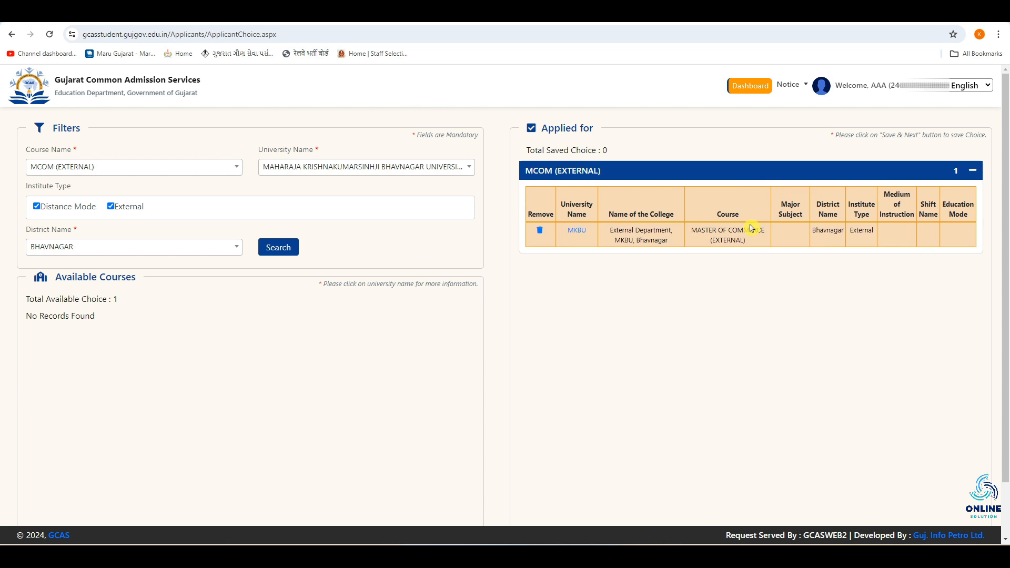
pyautogui.scroll(-2, 350, 490)
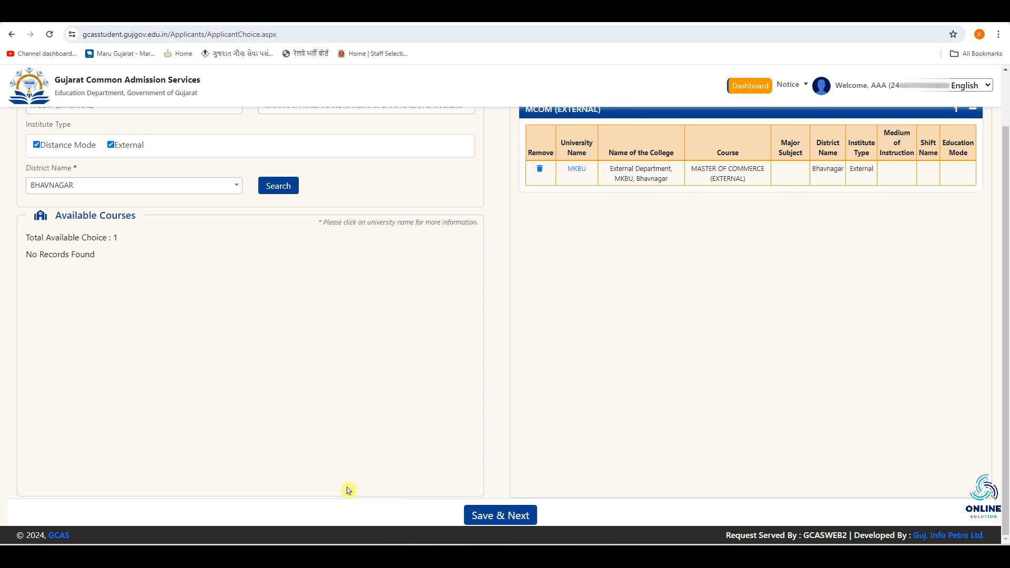
pyautogui.click(518, 515)
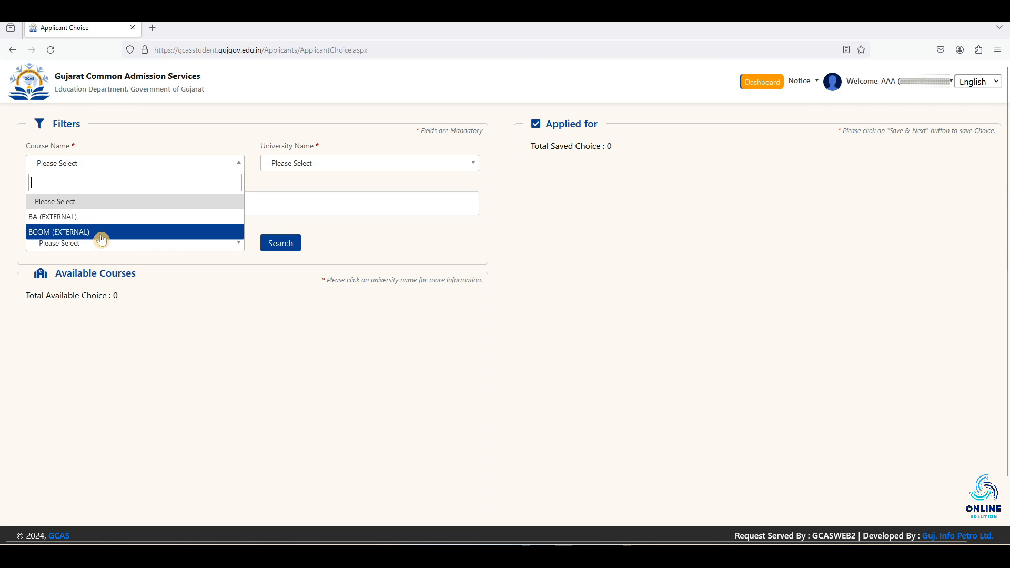
# Step: Search available courses for BCOM (EXTERNAL) at Maharaja Krishnakumarsinhji Bhavnagar University in BHAVNAGAR district
pyautogui.click(127, 238)
pyautogui.click(294, 168)
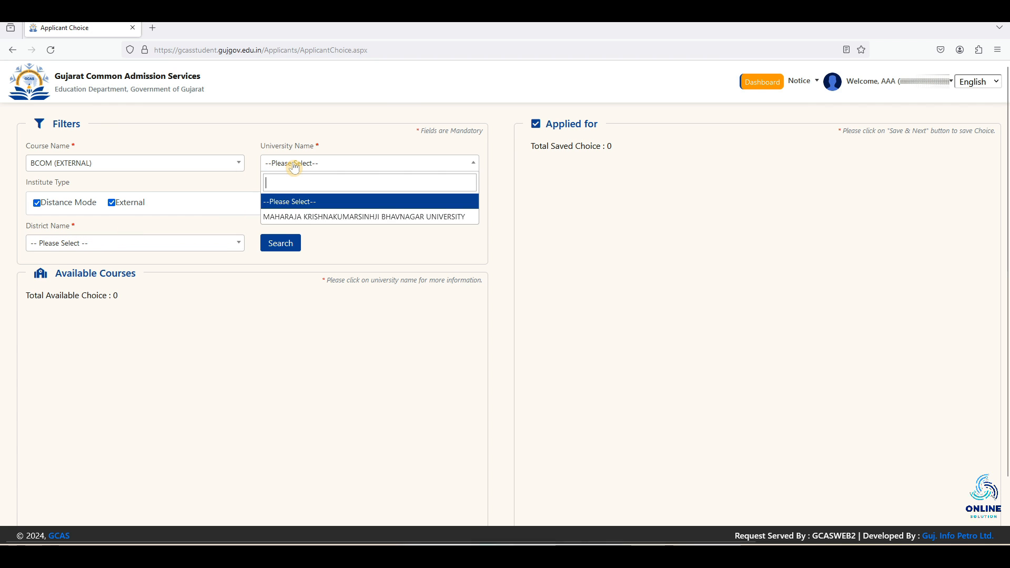
pyautogui.click(311, 217)
pyautogui.click(147, 243)
pyautogui.click(83, 296)
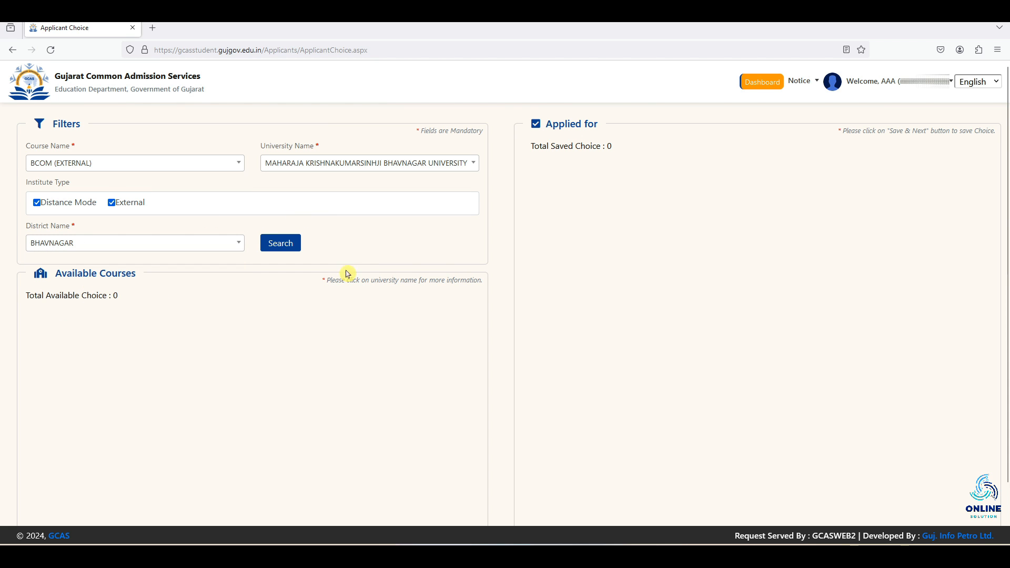
pyautogui.click(283, 247)
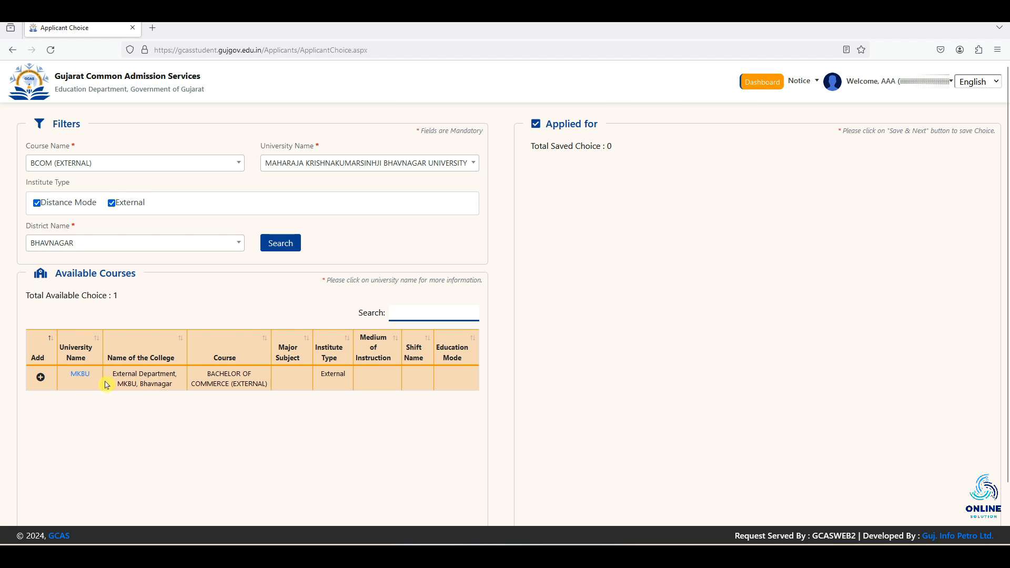
# Step: Add the MKBU Bachelor of Commerce (External) course to the applied choices and save them
pyautogui.click(41, 378)
pyautogui.scroll(-2, 634, 254)
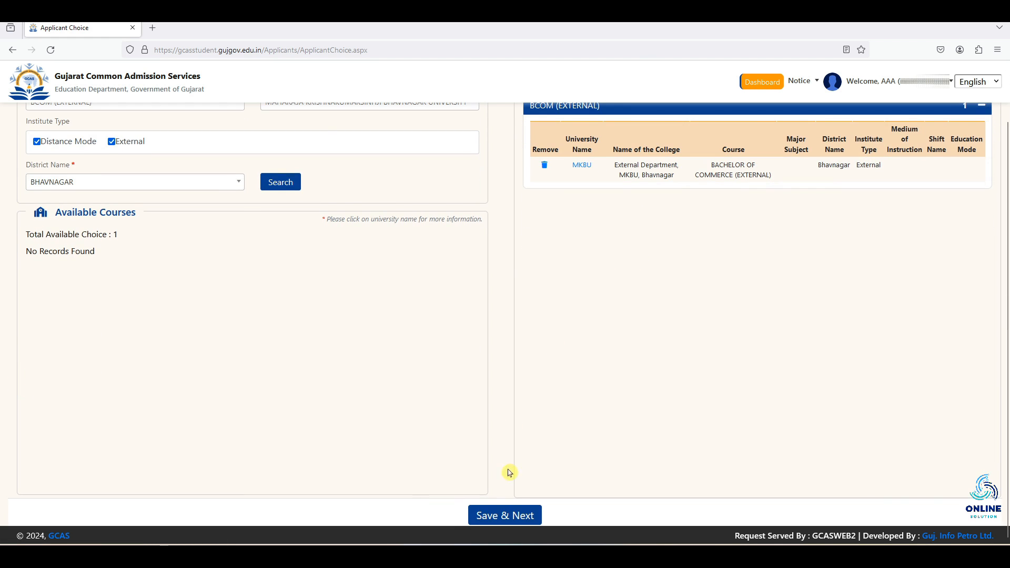
pyautogui.click(514, 513)
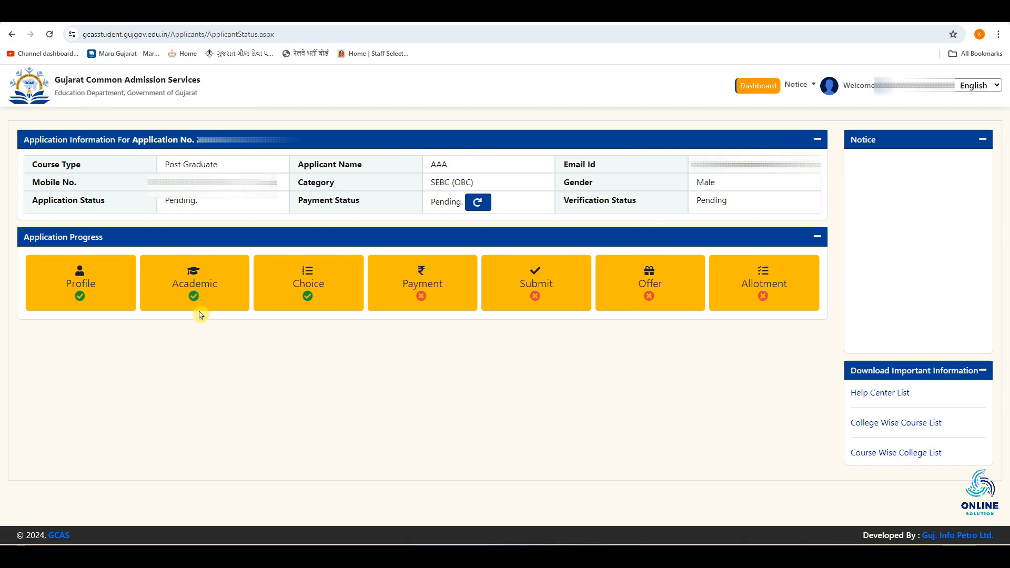
# Step: Open the Payment section and initiate the application fee payment
pyautogui.click(408, 289)
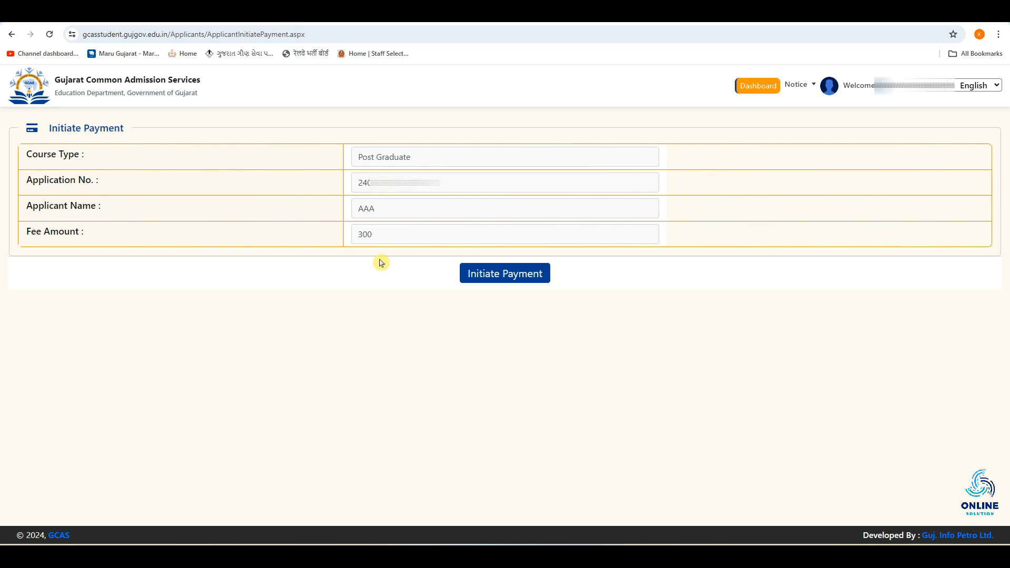
pyautogui.click(520, 284)
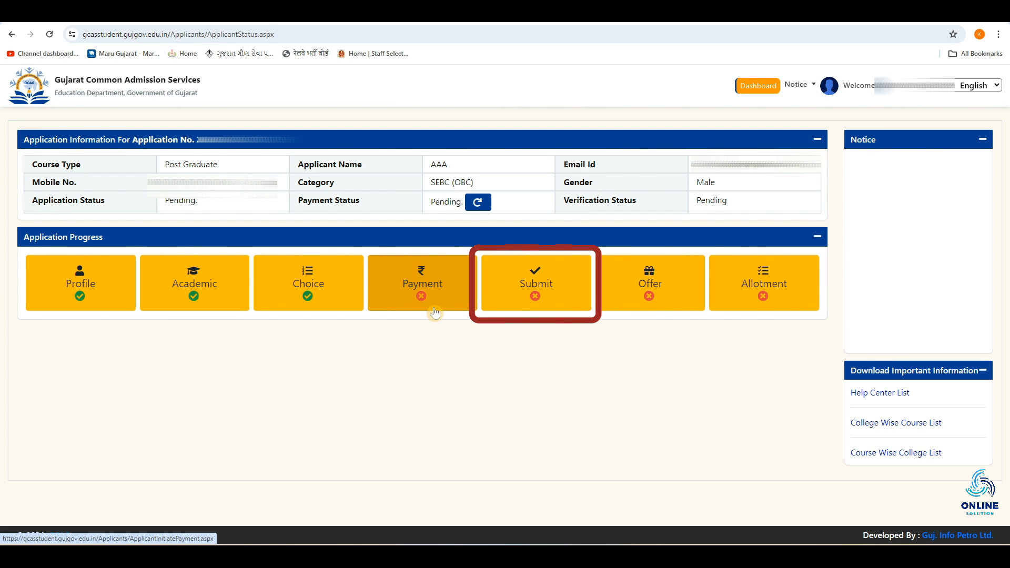
# Step: Check the Submit and Allotment sections of the application progress
pyautogui.click(515, 282)
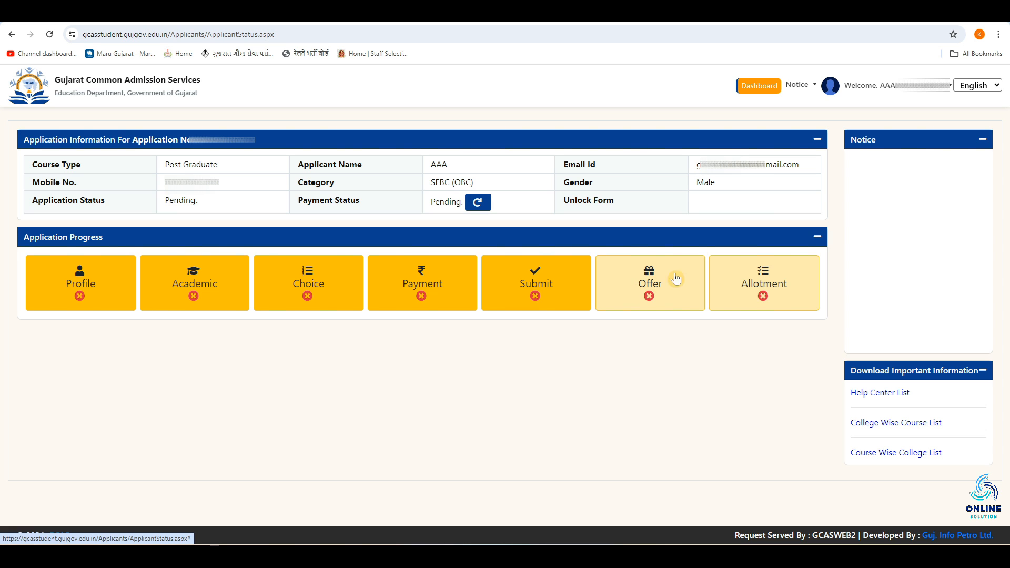
pyautogui.click(764, 299)
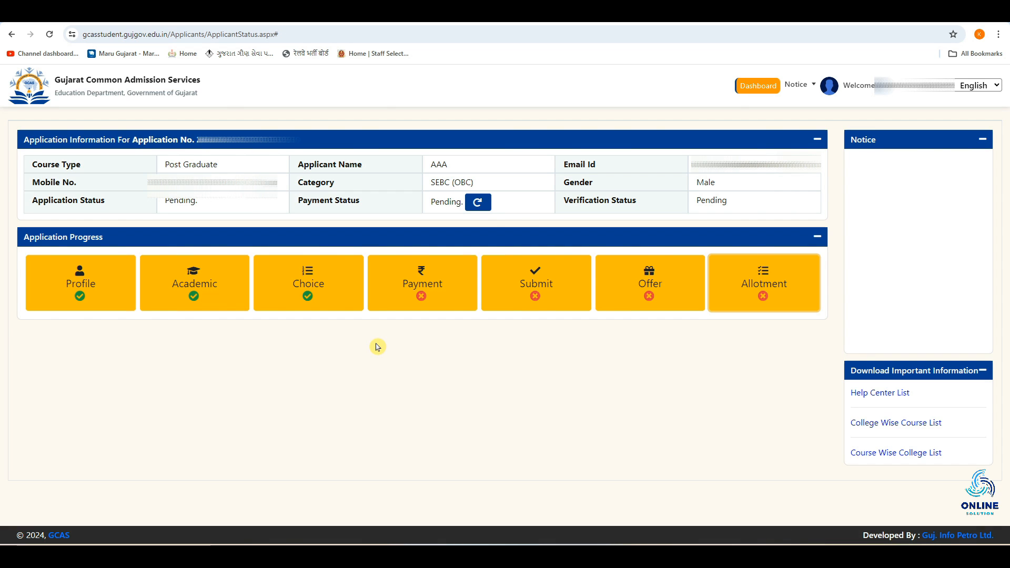